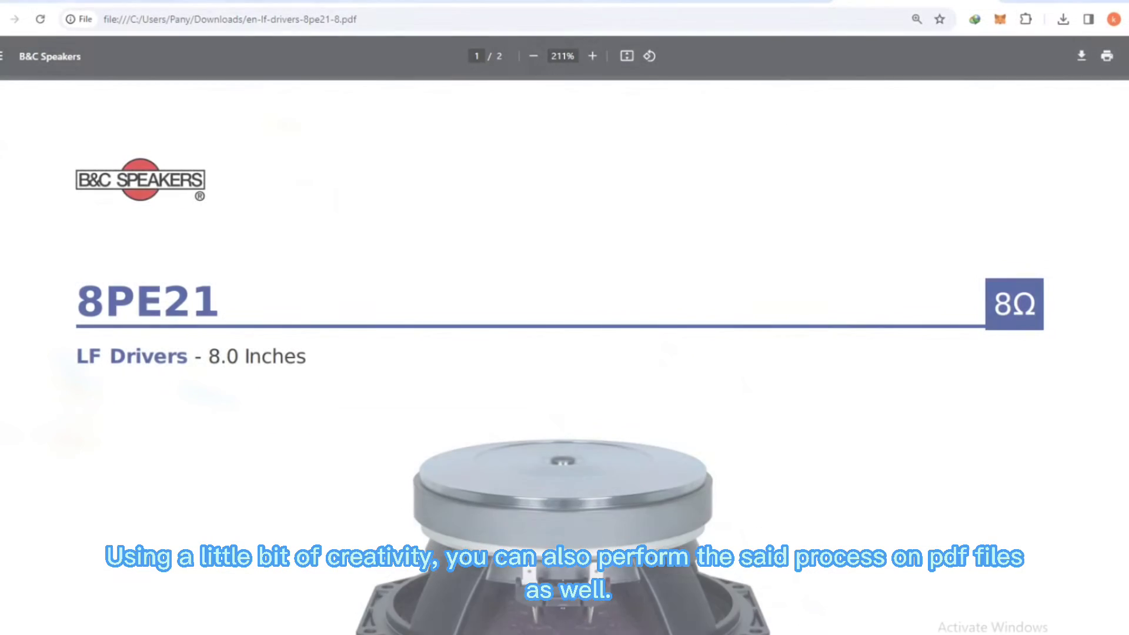
# Mark points on the low-frequency end of the PDF's frequency response curve and label one of them 40 Hz.
pyautogui.scroll(-10, 565, 353)
pyautogui.scroll(-15, 564, 353)
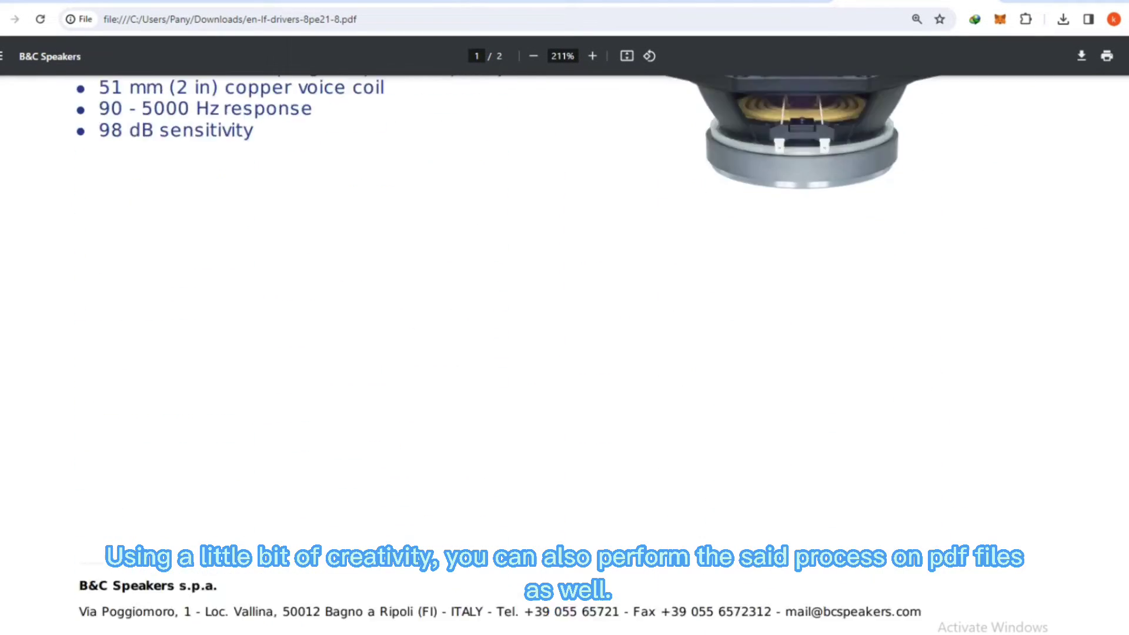
pyautogui.scroll(3, 113, 278)
pyautogui.moveTo(201, 255)
pyautogui.mouseDown()
pyautogui.moveTo(196, 264)
pyautogui.moveTo(212, 272)
pyautogui.mouseUp()
pyautogui.moveTo(241, 143)
pyautogui.mouseDown()
pyautogui.moveTo(235, 152)
pyautogui.moveTo(256, 164)
pyautogui.mouseUp()
pyautogui.moveTo(272, 116); pyautogui.dragTo(274, 124)
pyautogui.moveTo(247, 288); pyautogui.dragTo(253, 296)
pyautogui.moveTo(255, 288)
pyautogui.mouseDown()
pyautogui.moveTo(249, 303)
pyautogui.moveTo(263, 291)
pyautogui.mouseUp()
# Annotate the two lowest marked points on the response curve with their frequencies, 27 and 29.
pyautogui.moveTo(198, 267); pyautogui.dragTo(199, 272)
pyautogui.moveTo(198, 280); pyautogui.dragTo(203, 312)
pyautogui.moveTo(202, 294)
pyautogui.mouseDown()
pyautogui.moveTo(207, 311)
pyautogui.moveTo(209, 282)
pyautogui.mouseUp()
pyautogui.moveTo(211, 285); pyautogui.dragTo(225, 321)
pyautogui.moveTo(233, 341); pyautogui.dragTo(251, 352)
# Draw dashed vertical guides from the two marked upper peaks and label their frequencies 45 and 35.
pyautogui.moveTo(271, 126); pyautogui.dragTo(271, 133)
pyautogui.moveTo(271, 147); pyautogui.dragTo(271, 164)
pyautogui.moveTo(270, 174); pyautogui.dragTo(272, 207)
pyautogui.moveTo(273, 212); pyautogui.dragTo(274, 217)
pyautogui.moveTo(274, 224); pyautogui.dragTo(274, 231)
pyautogui.moveTo(274, 236); pyautogui.dragTo(274, 240)
pyautogui.moveTo(273, 275); pyautogui.dragTo(279, 303)
pyautogui.moveTo(278, 293); pyautogui.dragTo(285, 312)
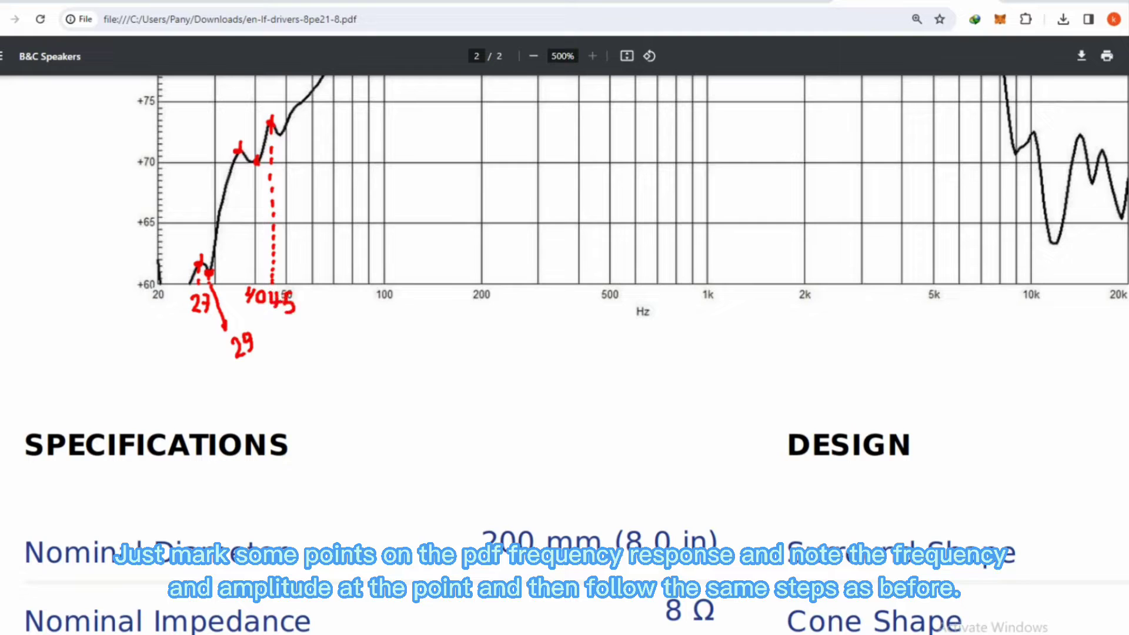
pyautogui.moveTo(238, 197)
pyautogui.mouseDown()
pyautogui.moveTo(230, 271)
pyautogui.moveTo(242, 271)
pyautogui.mouseUp()
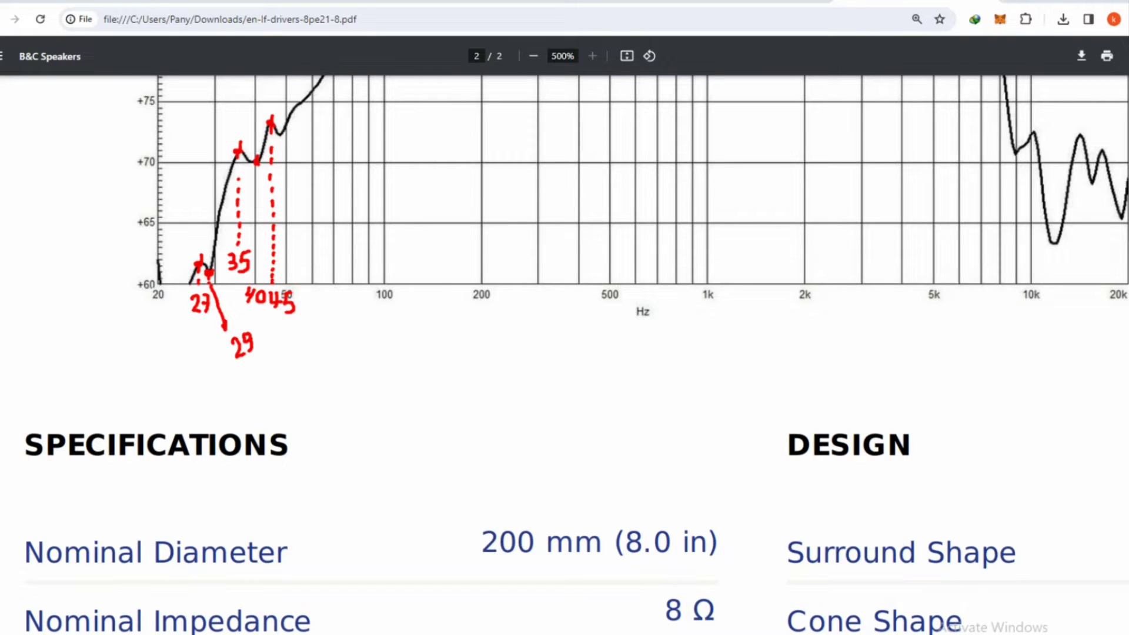
# Draw dashed horizontal guides from the 35 Hz and 45 Hz points to the dB axis, labelled 71 and 73.
pyautogui.moveTo(239, 151); pyautogui.dragTo(156, 147)
pyautogui.moveTo(100, 134)
pyautogui.mouseDown()
pyautogui.moveTo(108, 160)
pyautogui.moveTo(118, 147)
pyautogui.mouseUp()
pyautogui.moveTo(123, 136); pyautogui.dragTo(129, 157)
pyautogui.moveTo(270, 122); pyautogui.dragTo(158, 123)
pyautogui.click(151, 123)
pyautogui.moveTo(124, 108); pyautogui.dragTo(134, 126)
pyautogui.moveTo(127, 117); pyautogui.dragTo(140, 127)
# Draw horizontal guides from the 27 Hz and 29 Hz points and label their amplitudes 62 and 61.
pyautogui.moveTo(200, 259); pyautogui.dragTo(133, 259)
pyautogui.moveTo(144, 247)
pyautogui.mouseDown()
pyautogui.moveTo(147, 262)
pyautogui.moveTo(180, 272)
pyautogui.mouseUp()
pyautogui.click(174, 272)
pyautogui.moveTo(170, 274)
pyautogui.mouseDown()
pyautogui.moveTo(166, 311)
pyautogui.moveTo(145, 338)
pyautogui.mouseUp()
pyautogui.moveTo(157, 326); pyautogui.dragTo(160, 347)
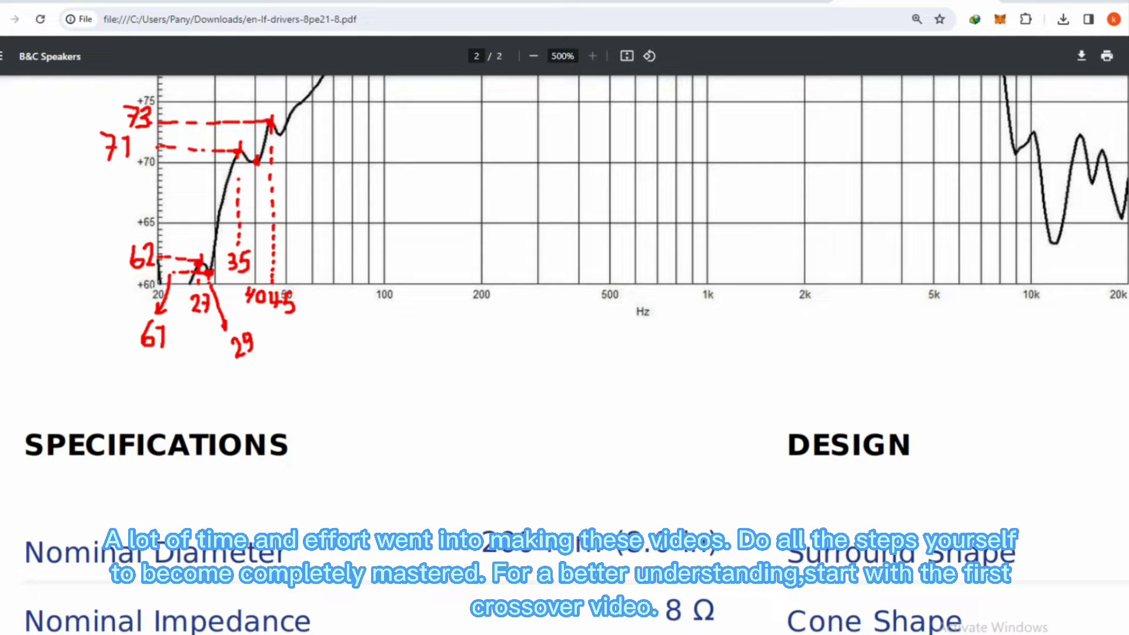
# Draw a dashed guide below the curve's starting point and annotate it with the coordinates (25,60).
pyautogui.moveTo(187, 285); pyautogui.dragTo(187, 290)
pyautogui.moveTo(186, 298); pyautogui.dragTo(185, 312)
pyautogui.moveTo(185, 322); pyautogui.dragTo(184, 329)
pyautogui.moveTo(183, 336); pyautogui.dragTo(183, 342)
pyautogui.click(183, 349)
pyautogui.click(184, 357)
pyautogui.click(184, 365)
pyautogui.moveTo(176, 382); pyautogui.dragTo(206, 402)
pyautogui.moveTo(227, 379)
pyautogui.mouseDown()
pyautogui.moveTo(220, 393)
pyautogui.moveTo(238, 382)
pyautogui.mouseUp()
pyautogui.moveTo(249, 375); pyautogui.dragTo(251, 409)
pyautogui.moveTo(174, 376); pyautogui.dragTo(167, 406)
# In Notepad, list the frequency and amplitude pairs 25 60, 27 62, 29 61, 35 71, 40 70 and 45 73 in woofer_0.txt.
pyautogui.hotkey('alt', 'Tab')
pyautogui.press('Return')
pyautogui.write('27 62')
pyautogui.press('Return')
pyautogui.write('29 61')
pyautogui.press('Return')
pyautogui.write('35 71')
pyautogui.press('Return')
pyautogui.write('40 70')
pyautogui.press('Return')
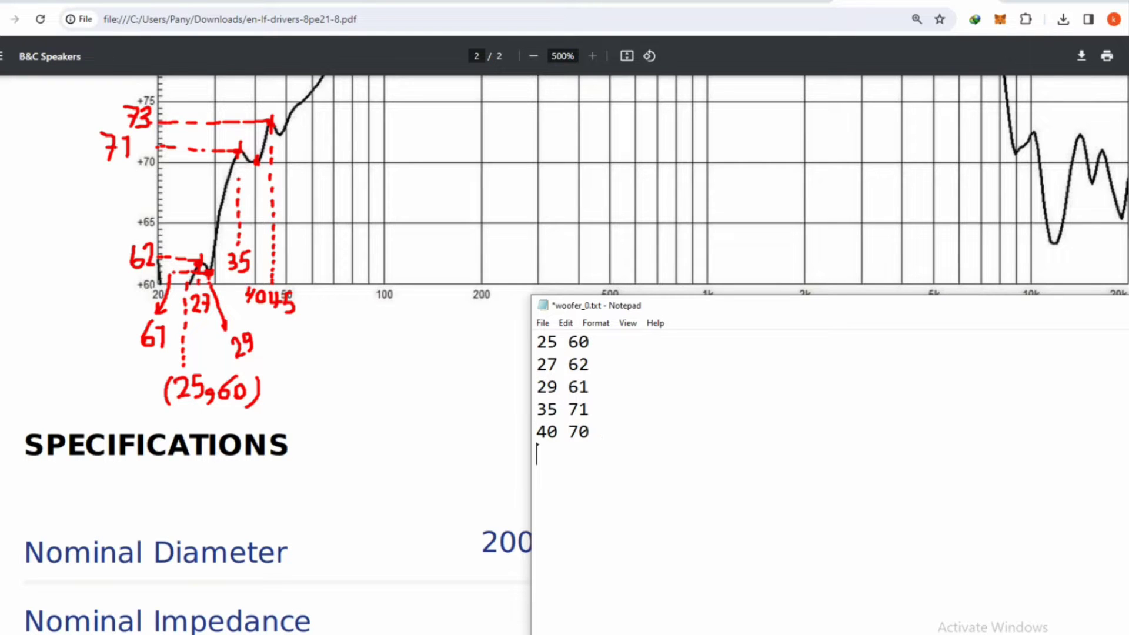
pyautogui.write('45 73')
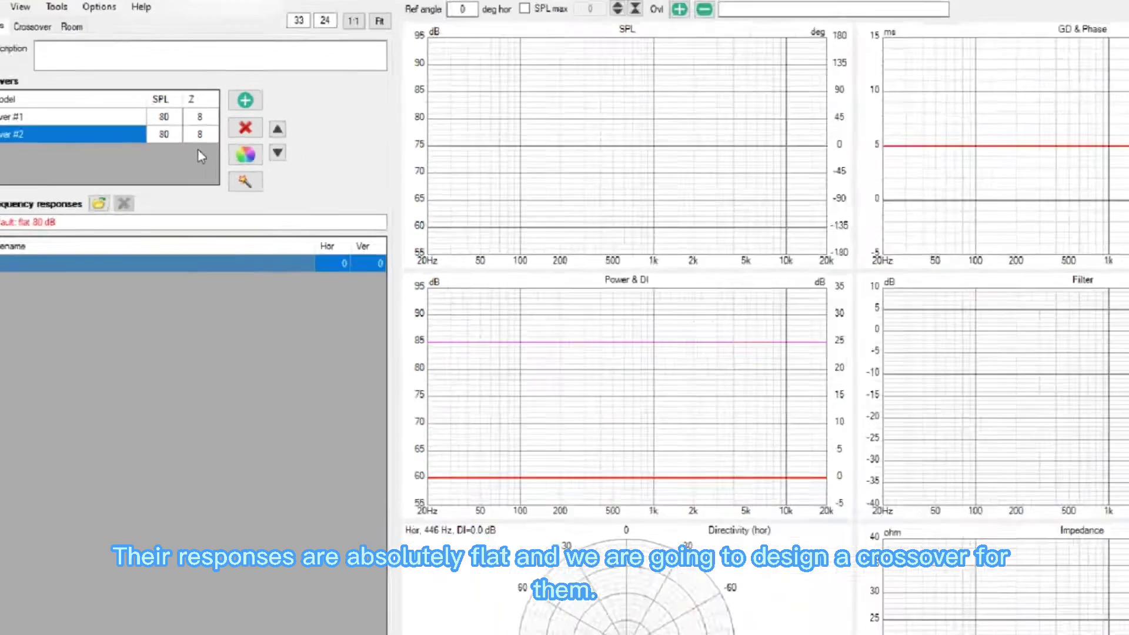
# Assign Driver #2 to the second speaker (D2) in the crossover schematic.
pyautogui.click(50, 41)
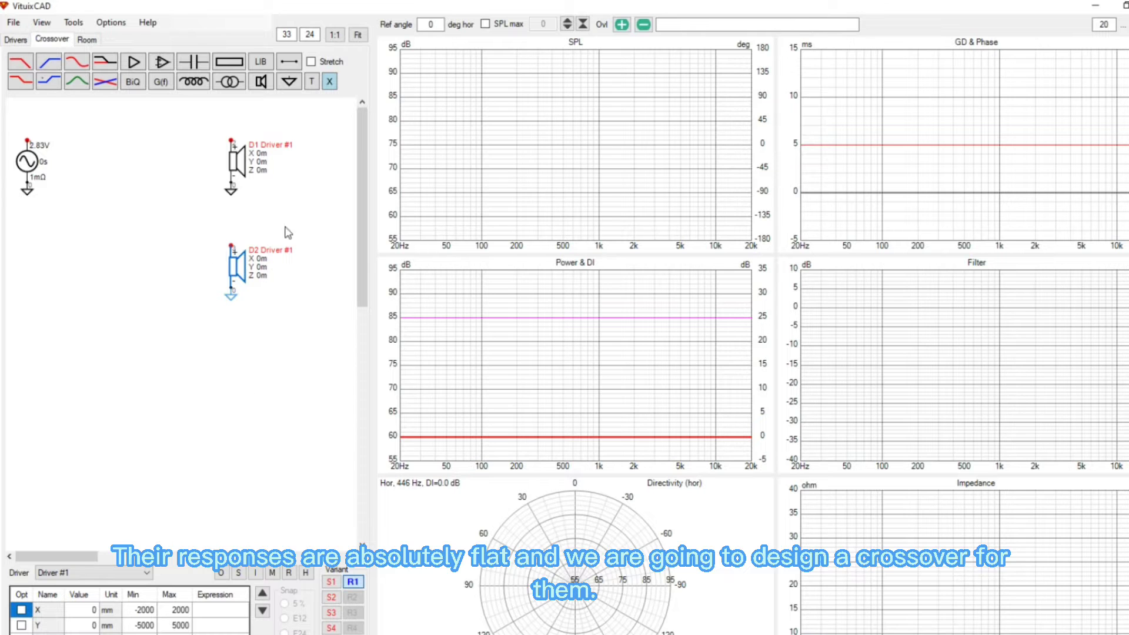
pyautogui.click(80, 575)
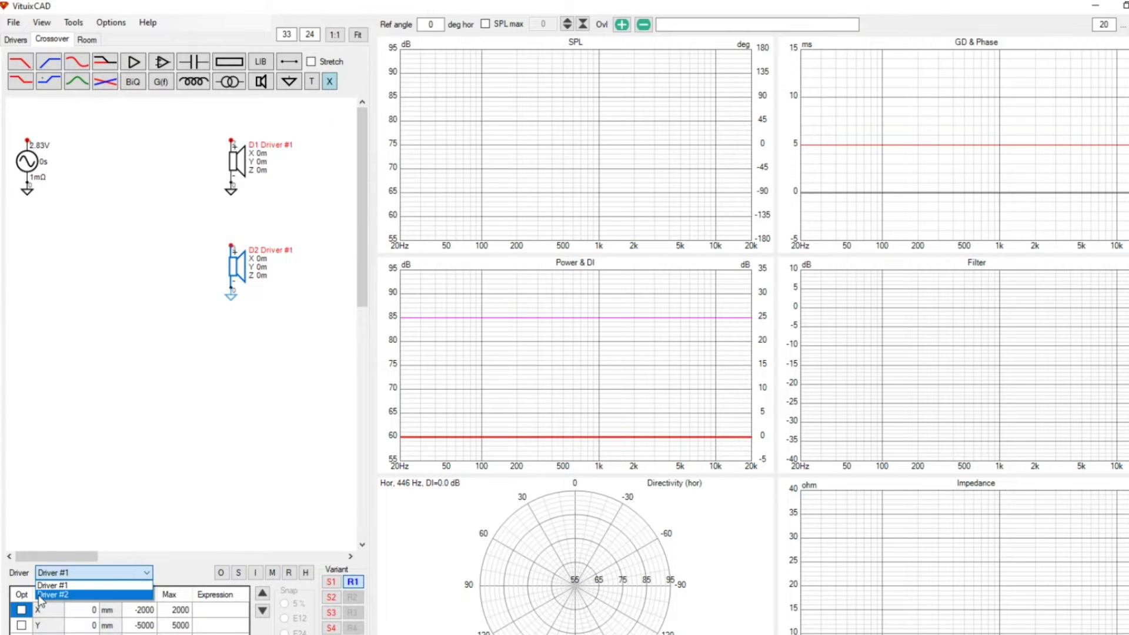
pyautogui.click(52, 594)
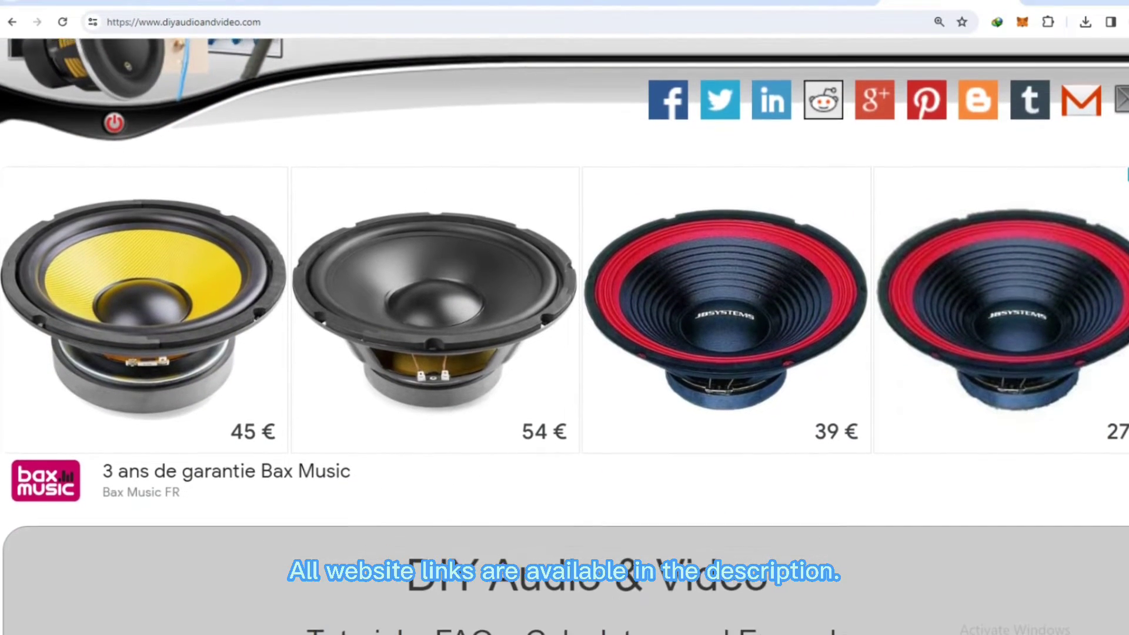
# On the DIY Audio & Video website, open the 2-Way Crossover Designer from the crossover circuit and speaker box design section.
pyautogui.scroll(-5, 565, 336)
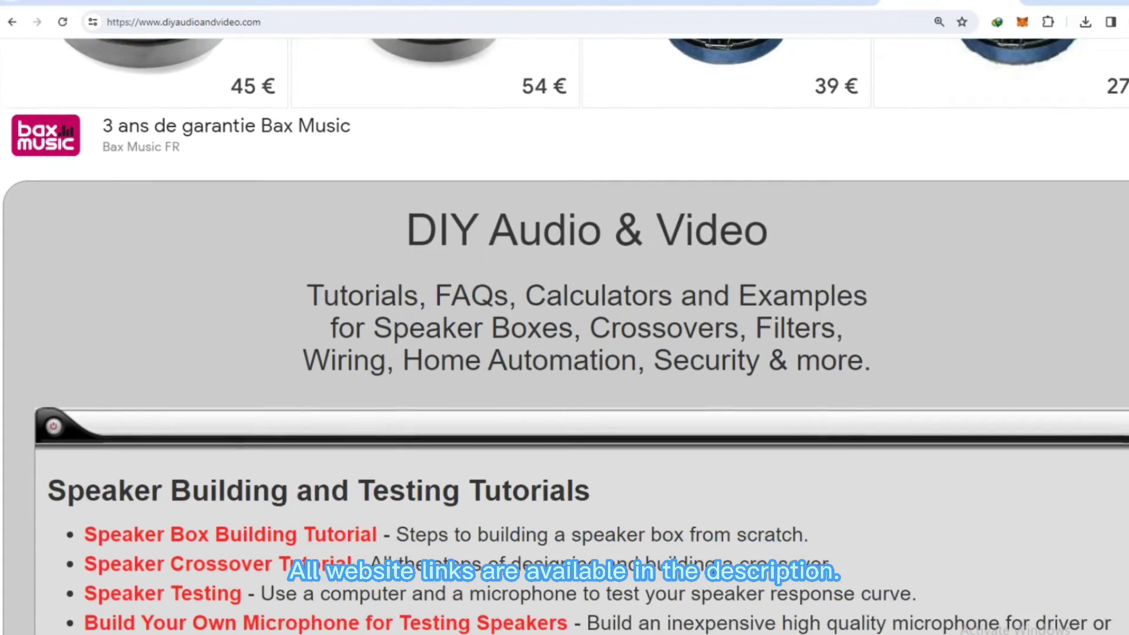
pyautogui.scroll(-7, 565, 335)
pyautogui.scroll(-7, 565, 336)
pyautogui.scroll(-4, 316, 329)
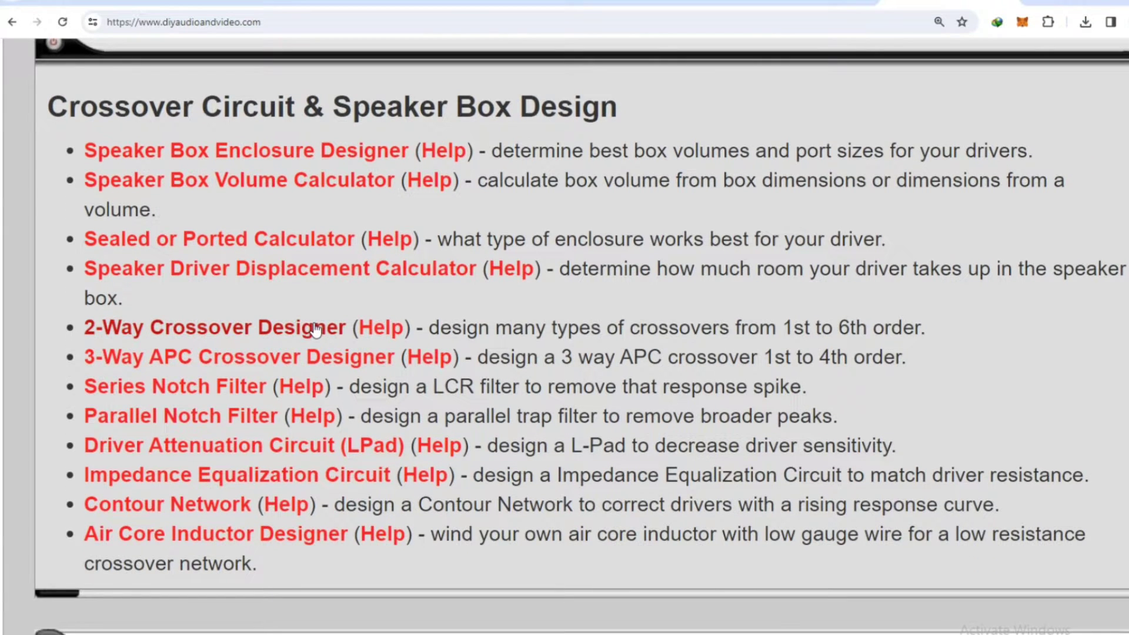
pyautogui.click(316, 329)
# Set both the tweeter impedance and the woofer impedance to 8 ohms.
pyautogui.click(693, 331)
pyautogui.write('8')
pyautogui.click(683, 357)
pyautogui.write('8')
pyautogui.press('Tab')
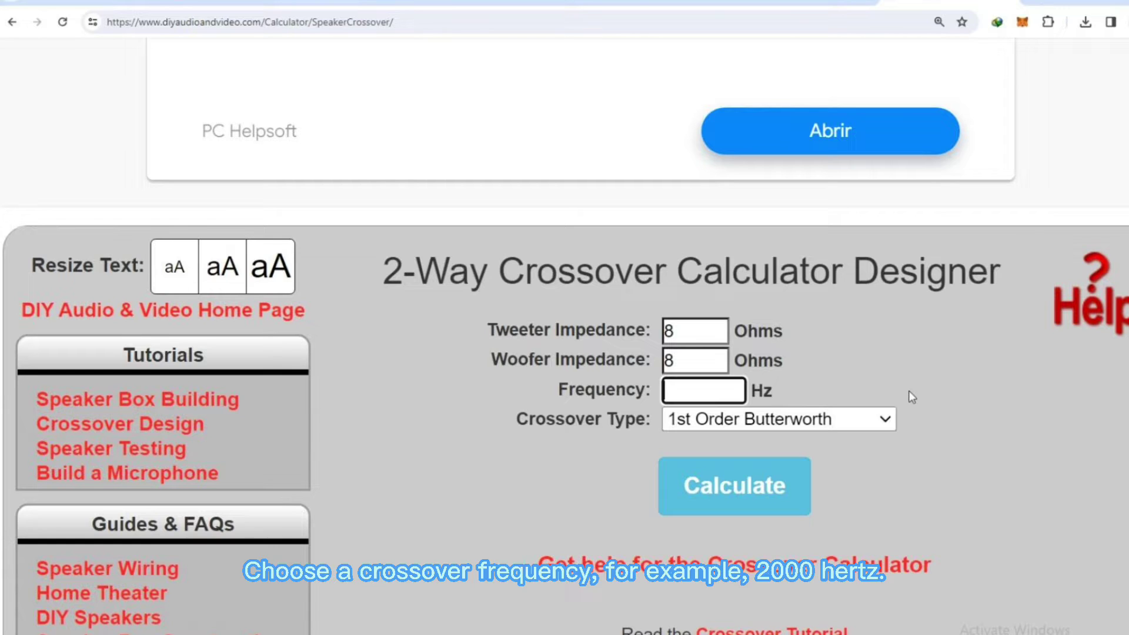
# Set the crossover frequency to 2000 Hz and choose the 2nd Order Butterworth crossover type.
pyautogui.write('2000')
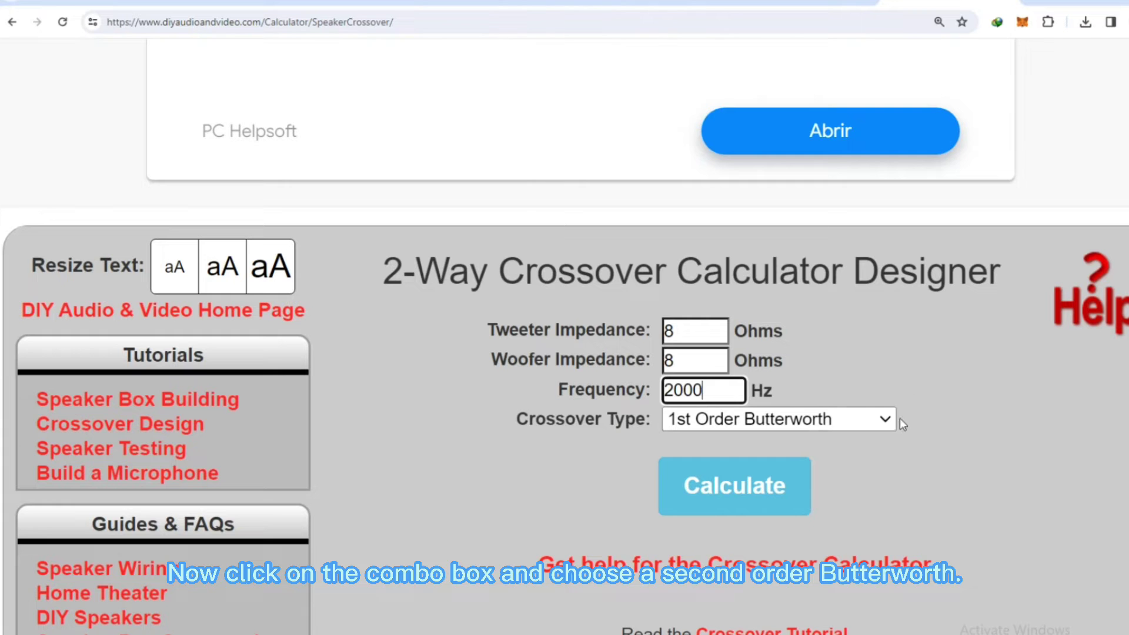
pyautogui.click(885, 422)
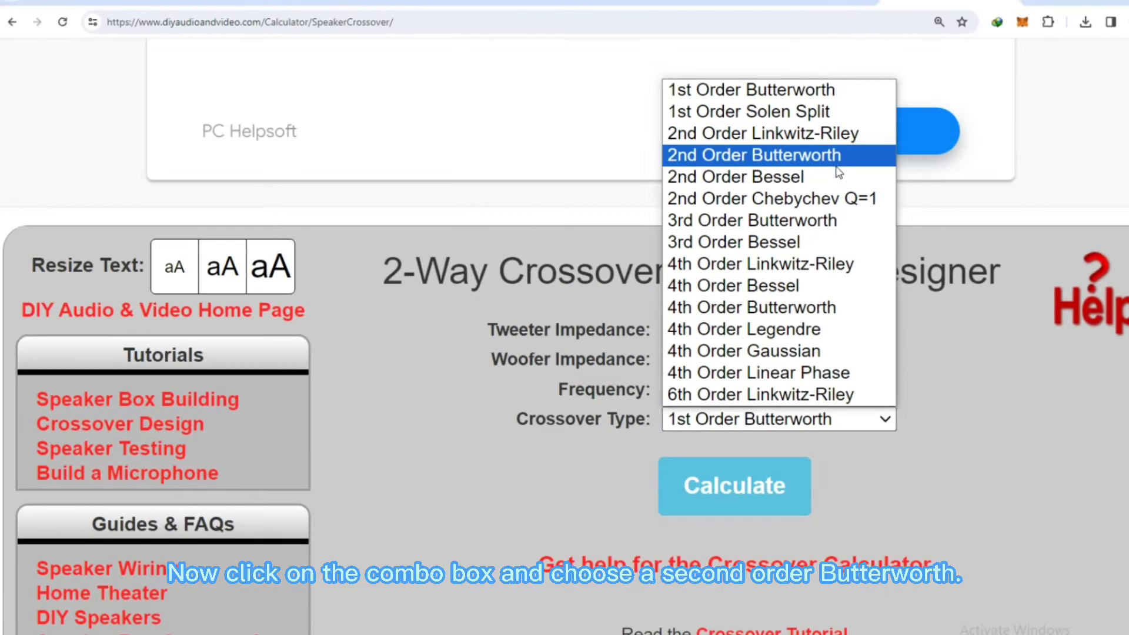
pyautogui.click(838, 166)
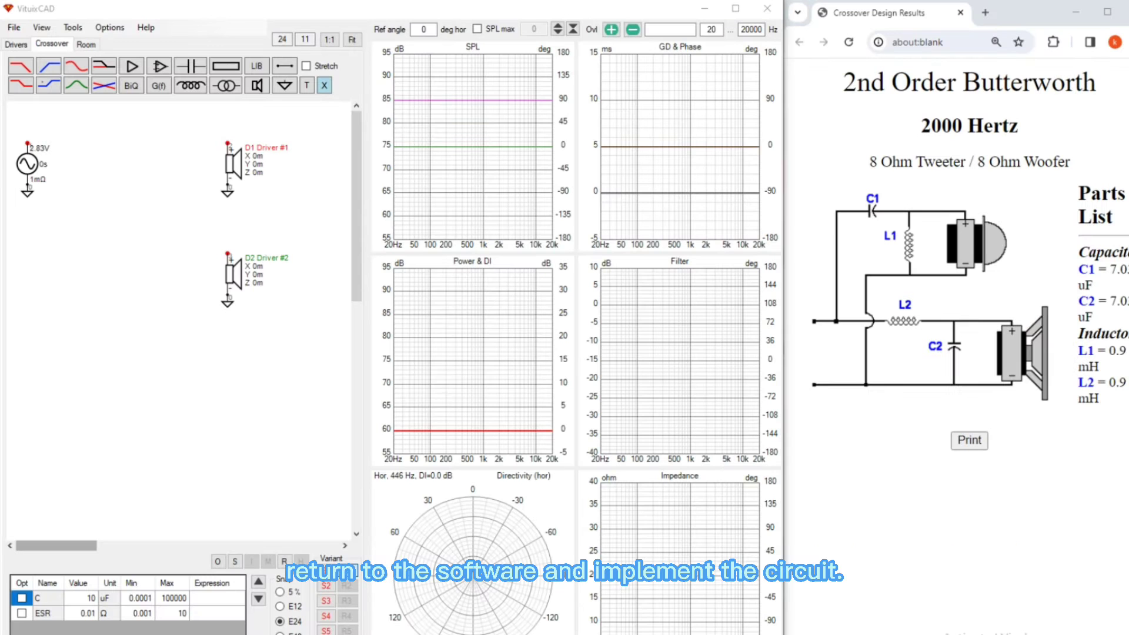
# In VituixCAD, build the Driver #1 branch with a series capacitor and a grounded shunt inductor, wired between source and driver.
pyautogui.click(165, 168)
pyautogui.click(285, 85)
pyautogui.click(166, 189)
pyautogui.click(285, 65)
pyautogui.moveTo(165, 143); pyautogui.dragTo(227, 143)
pyautogui.click(284, 66)
pyautogui.moveTo(28, 143); pyautogui.dragTo(124, 143)
# Build the Driver #2 branch with a series inductor and a grounded shunt capacitor, wired to the driver and the source line.
pyautogui.click(190, 85)
pyautogui.click(145, 254)
pyautogui.click(190, 66)
pyautogui.click(165, 275)
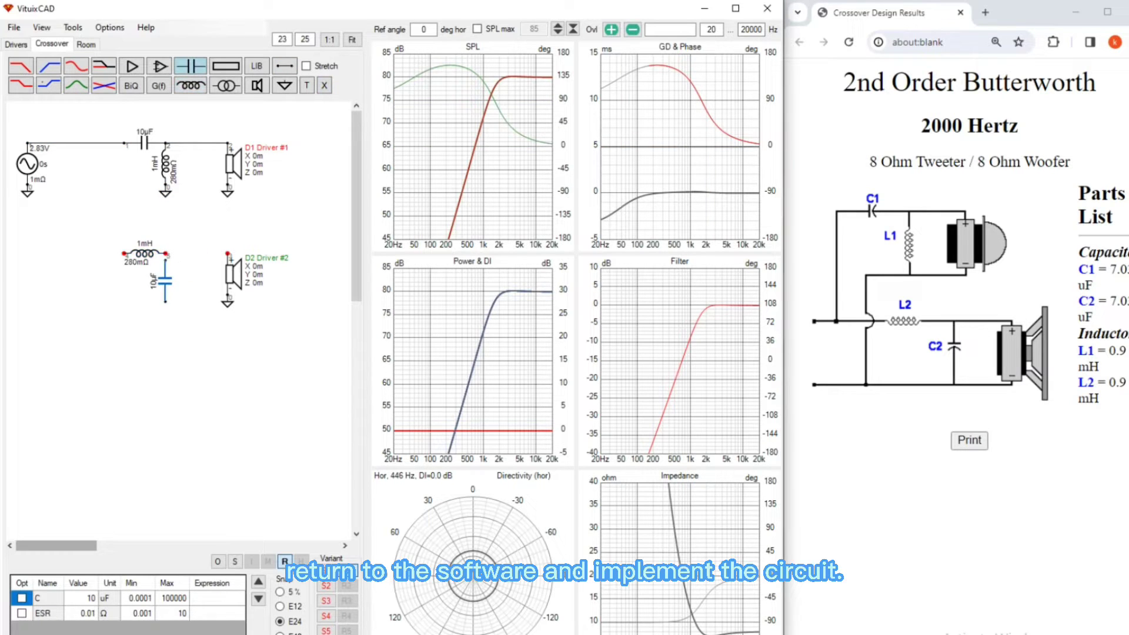
pyautogui.click(285, 86)
pyautogui.click(165, 300)
pyautogui.click(284, 66)
pyautogui.moveTo(165, 253); pyautogui.dragTo(227, 254)
pyautogui.click(285, 66)
pyautogui.moveTo(125, 253); pyautogui.dragTo(69, 143)
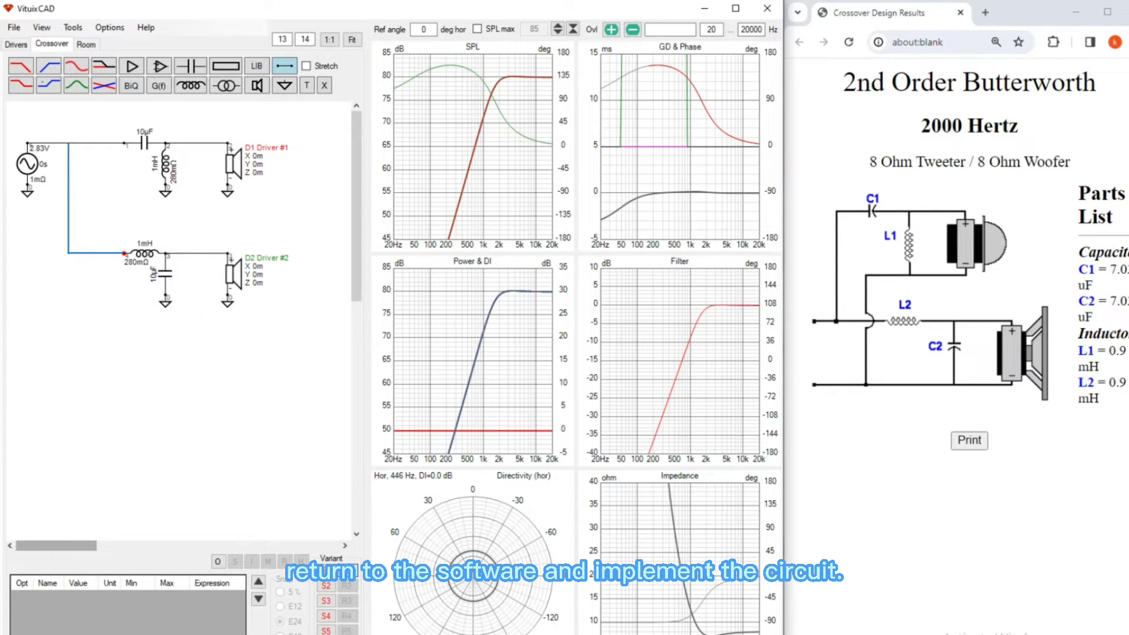
# Set the Driver #1 series capacitor and the Driver #2 shunt capacitor to 7 uF each.
pyautogui.click(145, 143)
pyautogui.click(81, 598)
pyautogui.write('7')
pyautogui.press('Return')
pyautogui.click(165, 274)
pyautogui.write('7')
pyautogui.press('Return')
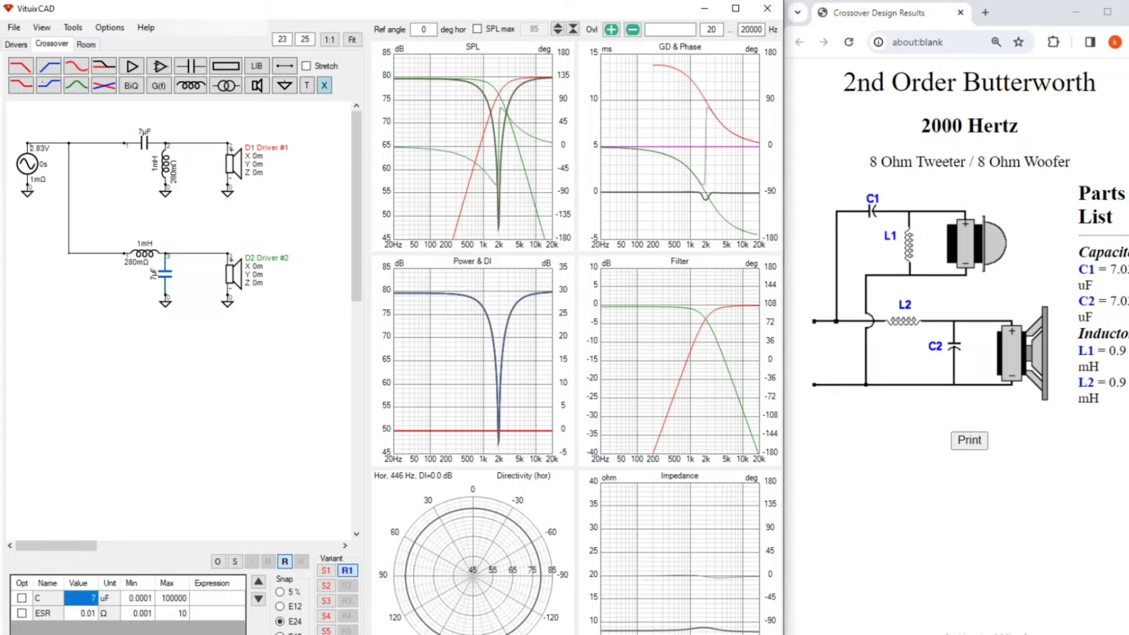
# Set the Driver #2 series inductor and the Driver #1 shunt inductor to 0.9 mH each.
pyautogui.click(165, 165)
pyautogui.write('0.9')
pyautogui.click(145, 253)
pyautogui.write('0.9')
pyautogui.press('Return')
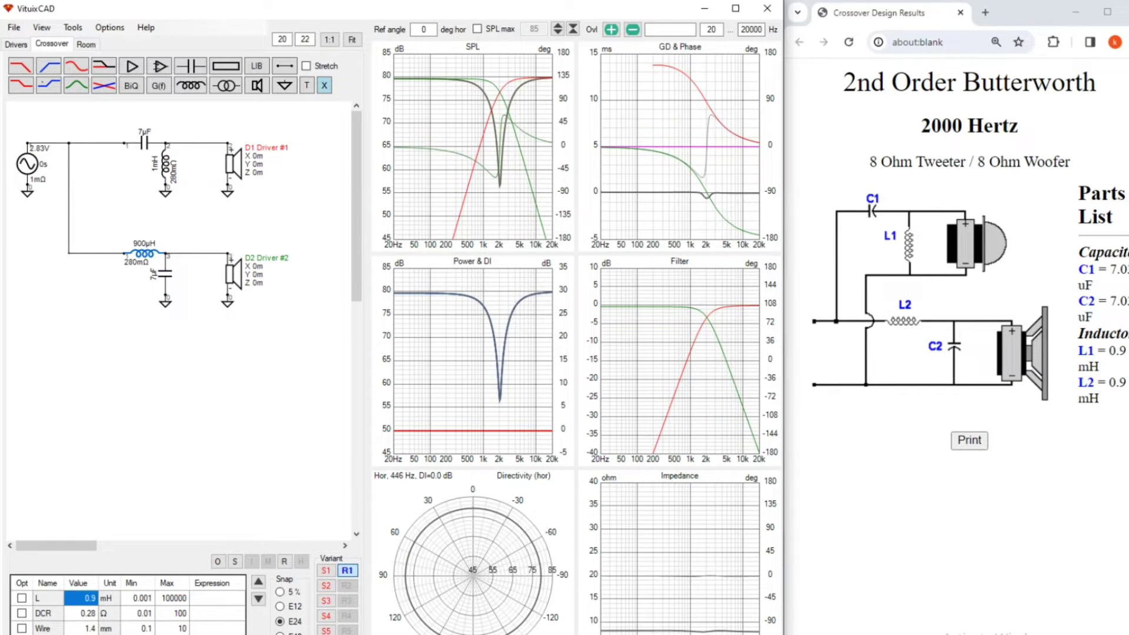
pyautogui.click(165, 165)
pyautogui.write('0.9')
pyautogui.press('Return')
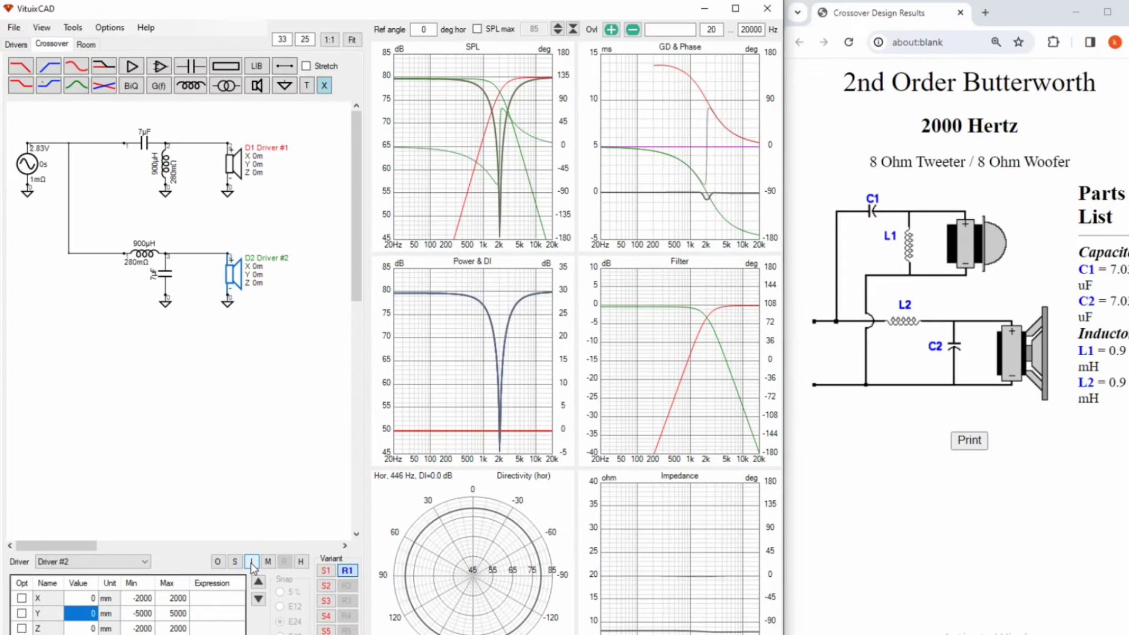
# Invert the polarity of Driver #2 and circle the region around 2 kHz on the Power & DI graph.
pyautogui.click(252, 563)
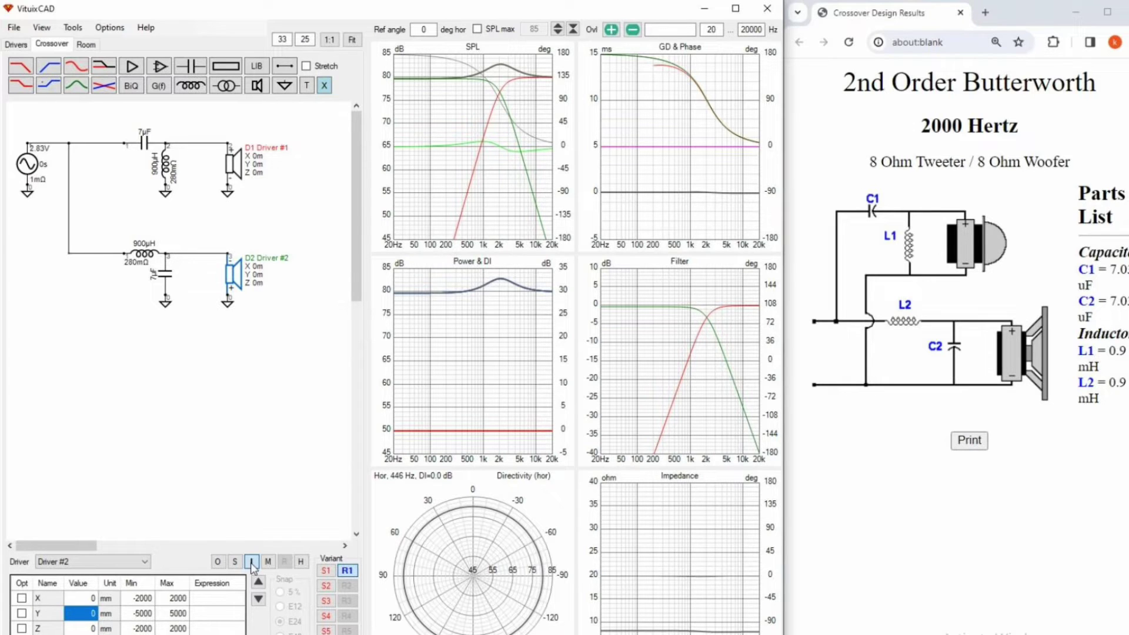
pyautogui.moveTo(540, 294)
pyautogui.mouseDown()
pyautogui.moveTo(464, 289)
pyautogui.moveTo(538, 283)
pyautogui.moveTo(533, 303)
pyautogui.mouseUp()
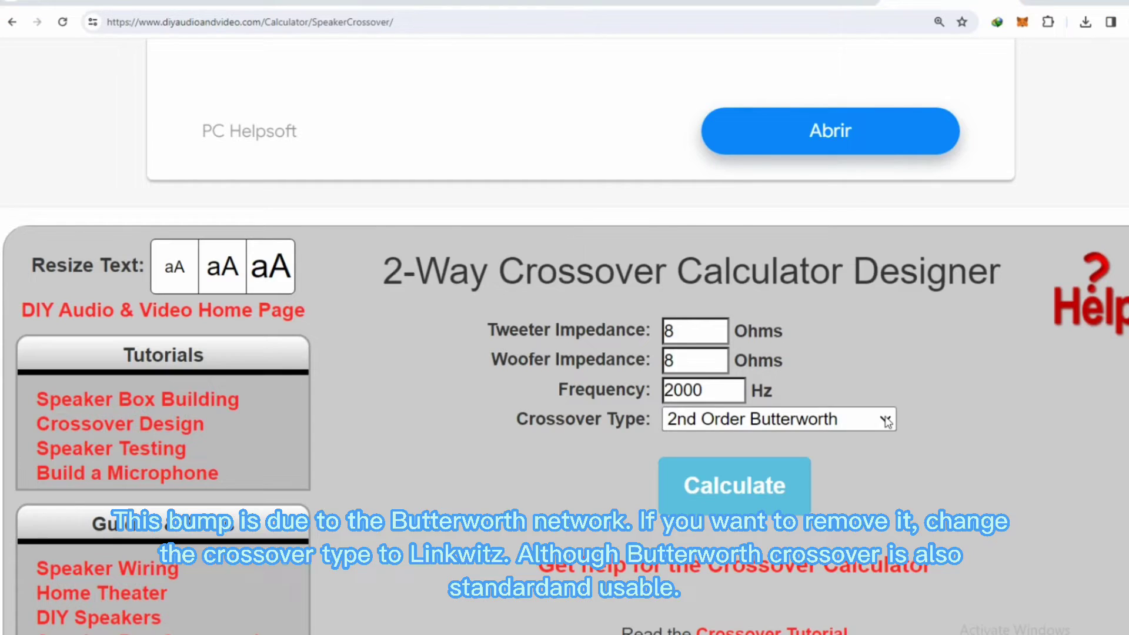
# In the web crossover calculator, change the crossover type to 2nd Order Linkwitz-Riley and calculate the circuit.
pyautogui.click(770, 419)
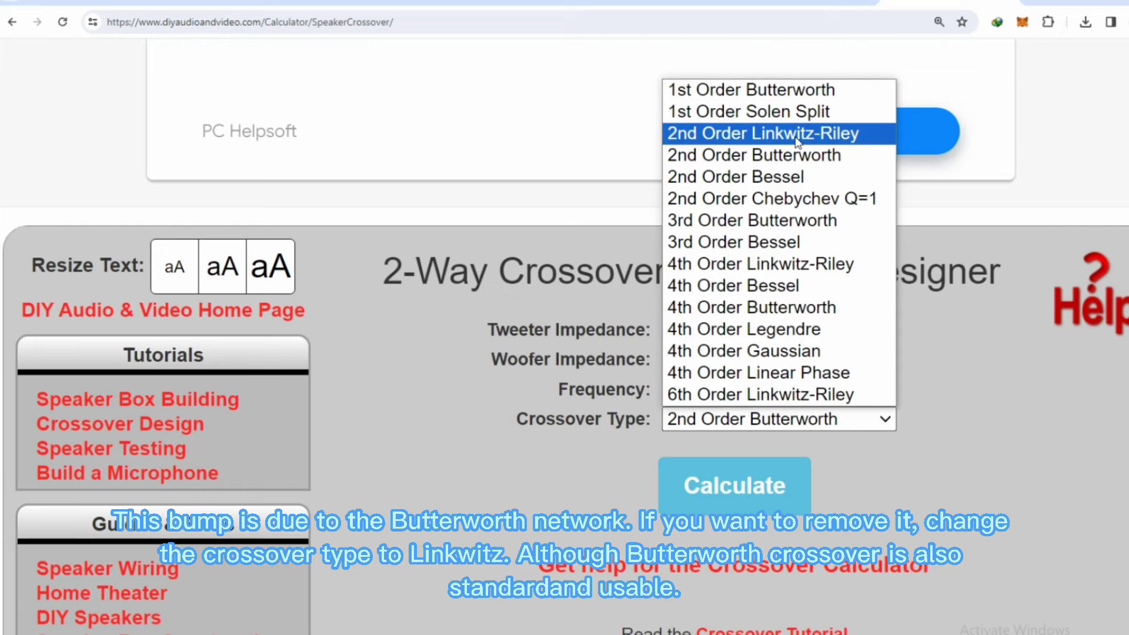
pyautogui.click(796, 136)
pyautogui.click(764, 482)
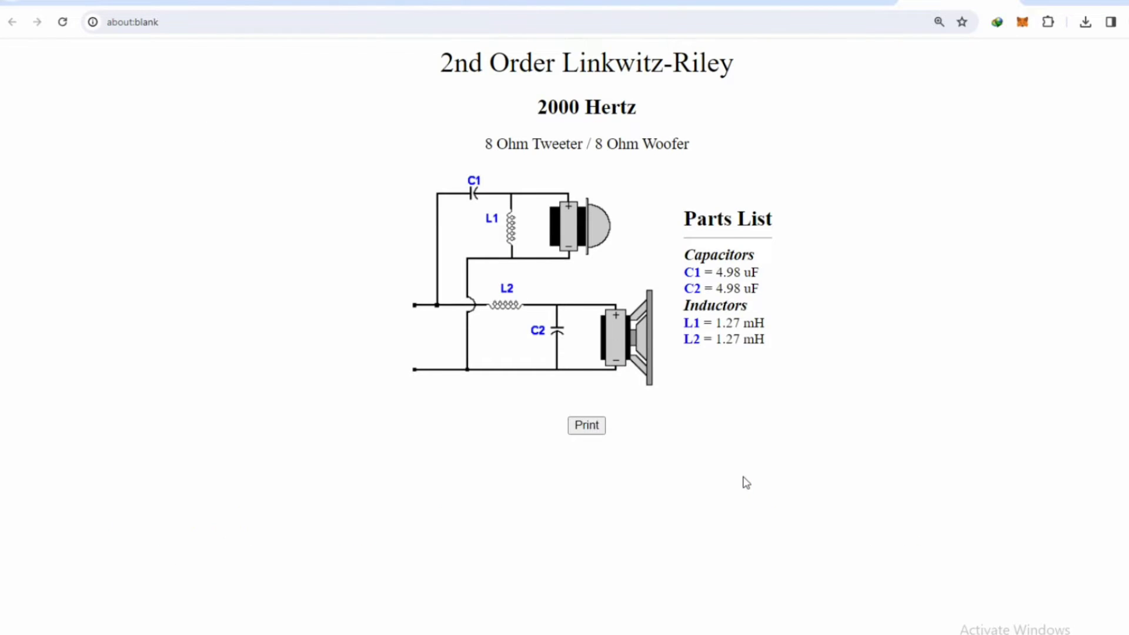
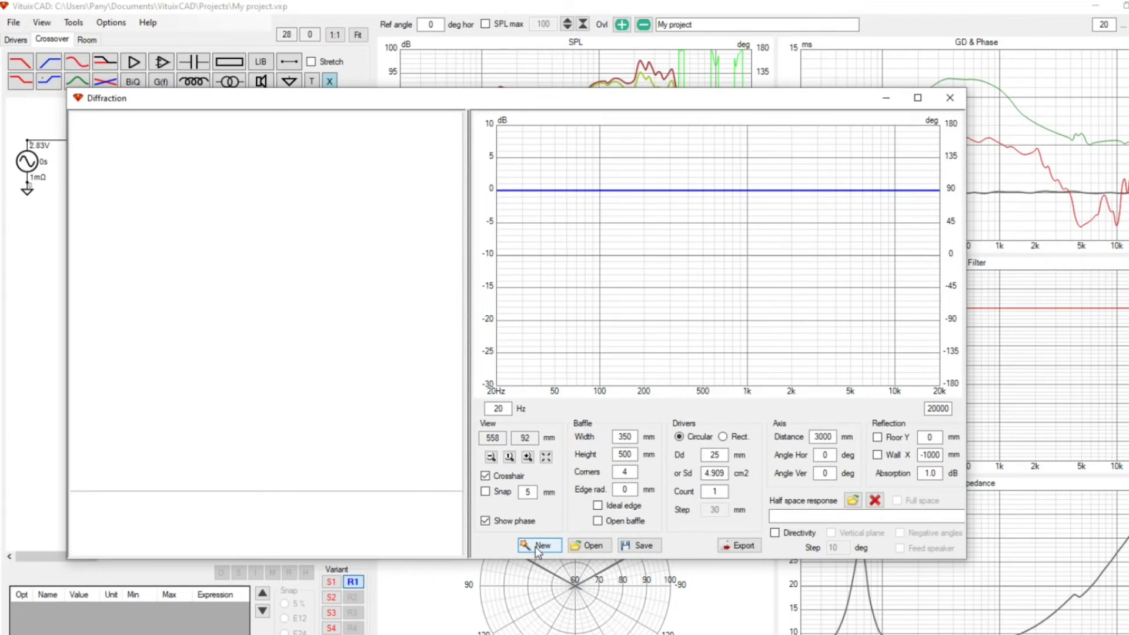
# Create a new 350 × 500 mm four-corner baffle and set its circular driver's diameter (Dd) to 254 mm.
pyautogui.click(535, 547)
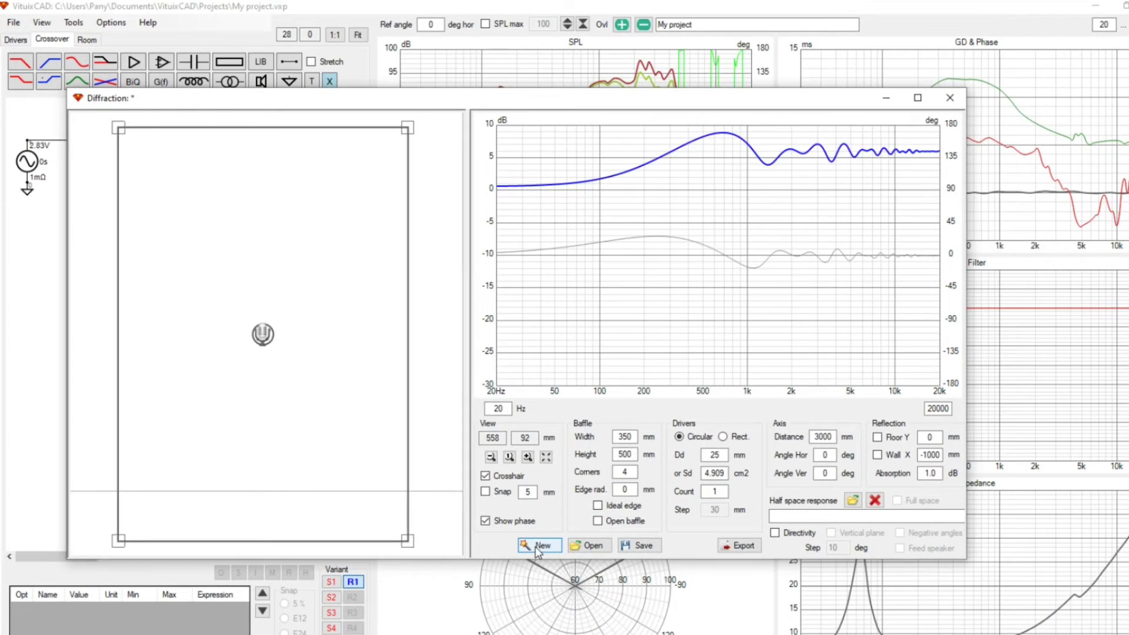
pyautogui.click(723, 456)
pyautogui.write('4')
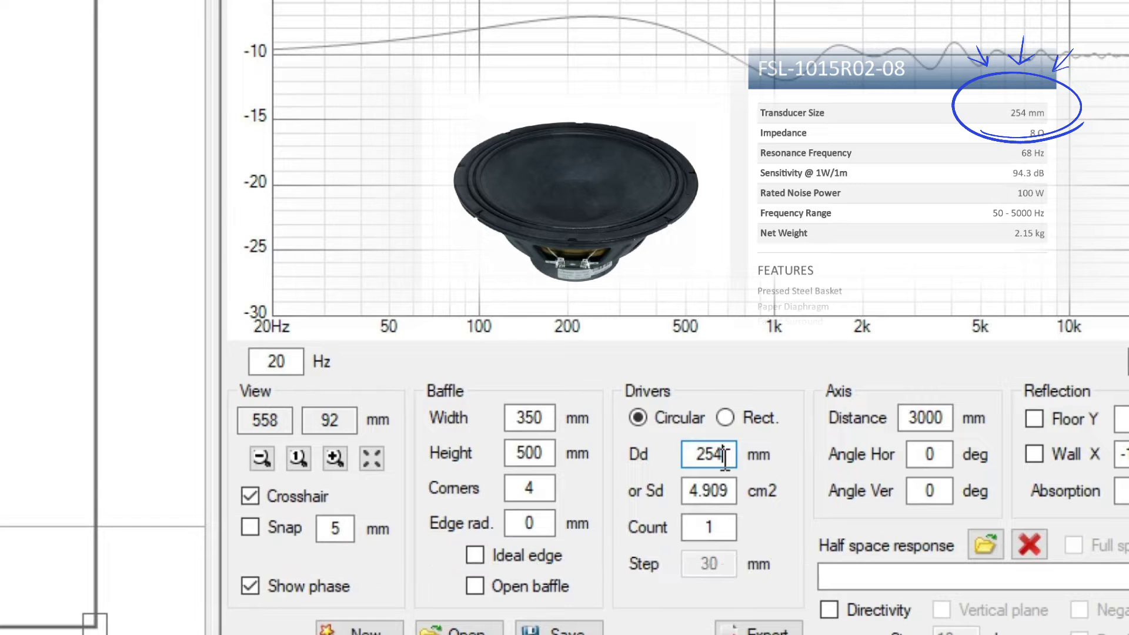
pyautogui.click(707, 527)
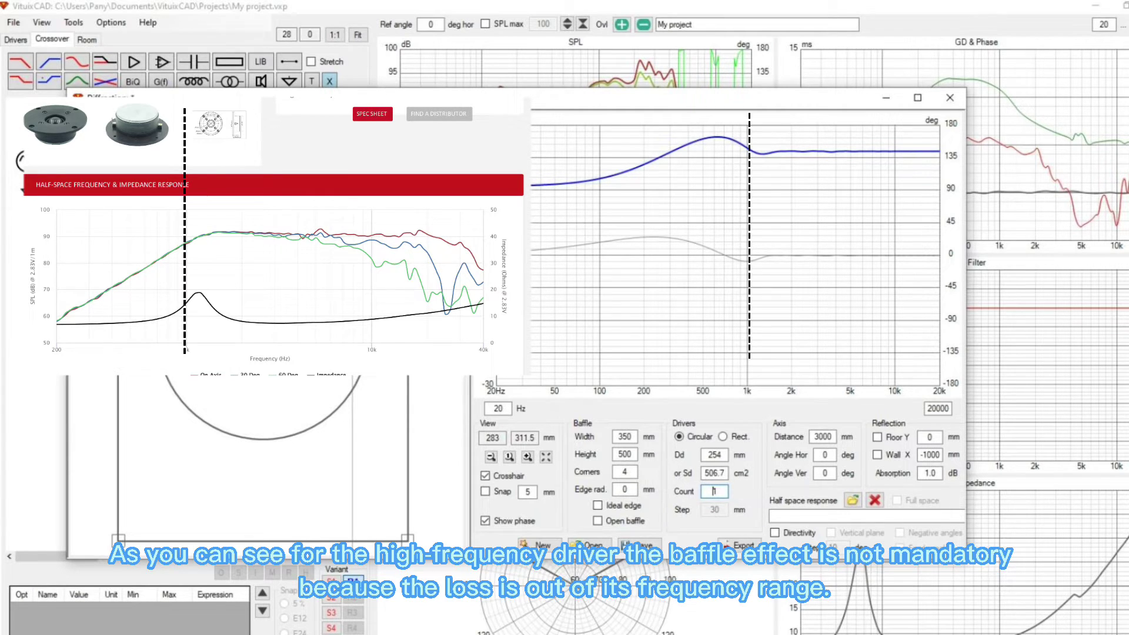
# Set the vertical position of both the driver and the microphone on the baffle to 175 mm.
pyautogui.click(353, 283)
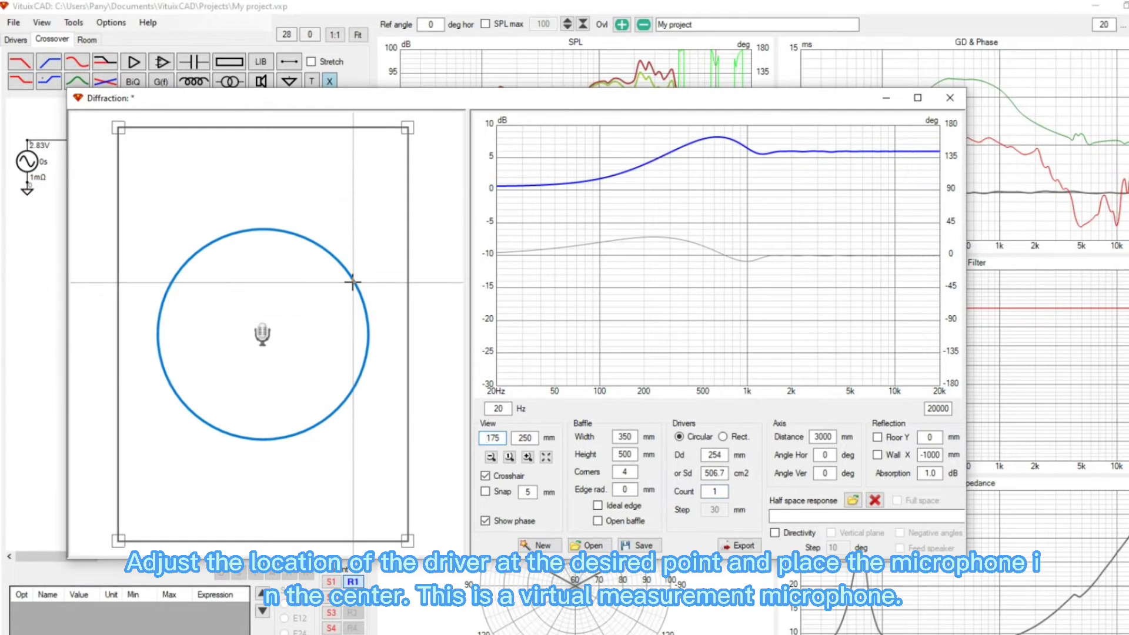
pyautogui.doubleClick(525, 438)
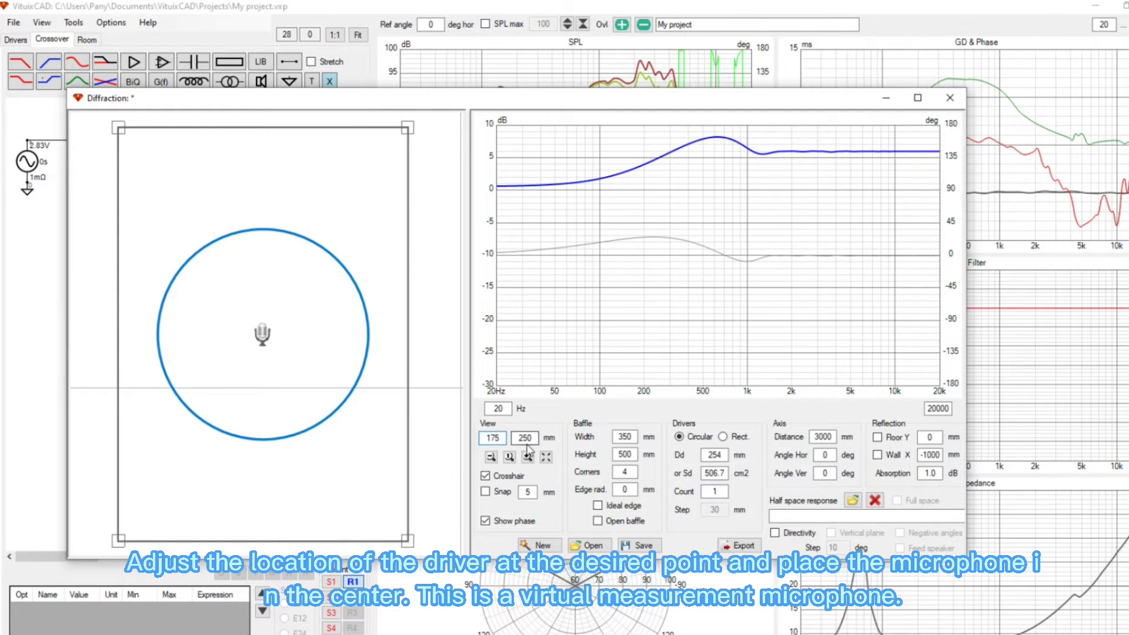
pyautogui.write('175')
pyautogui.press('Return')
pyautogui.click(262, 334)
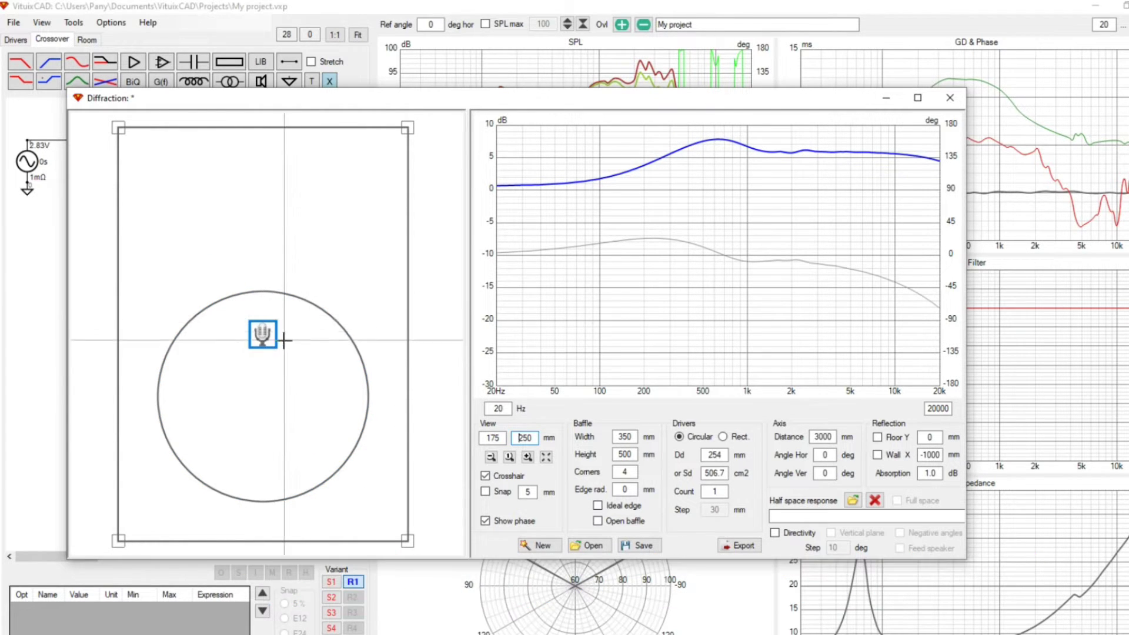
pyautogui.doubleClick(525, 438)
pyautogui.write('175')
pyautogui.press('Return')
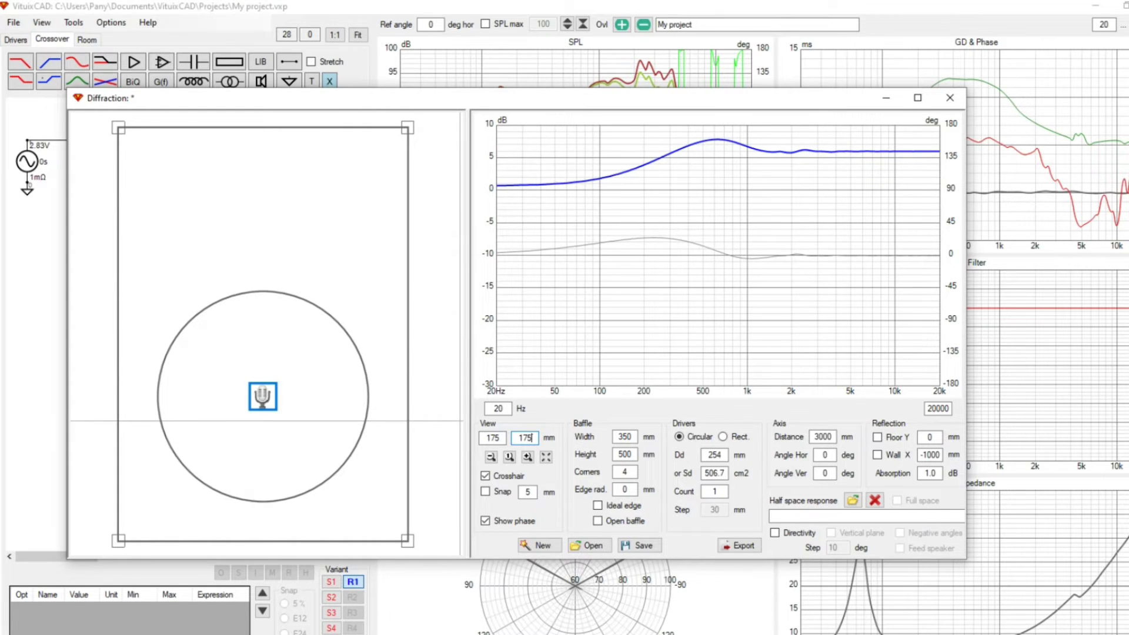
# Load Woofer_0.txt as the half space response and enable the full space result.
pyautogui.click(853, 500)
pyautogui.click(236, 285)
pyautogui.click(538, 405)
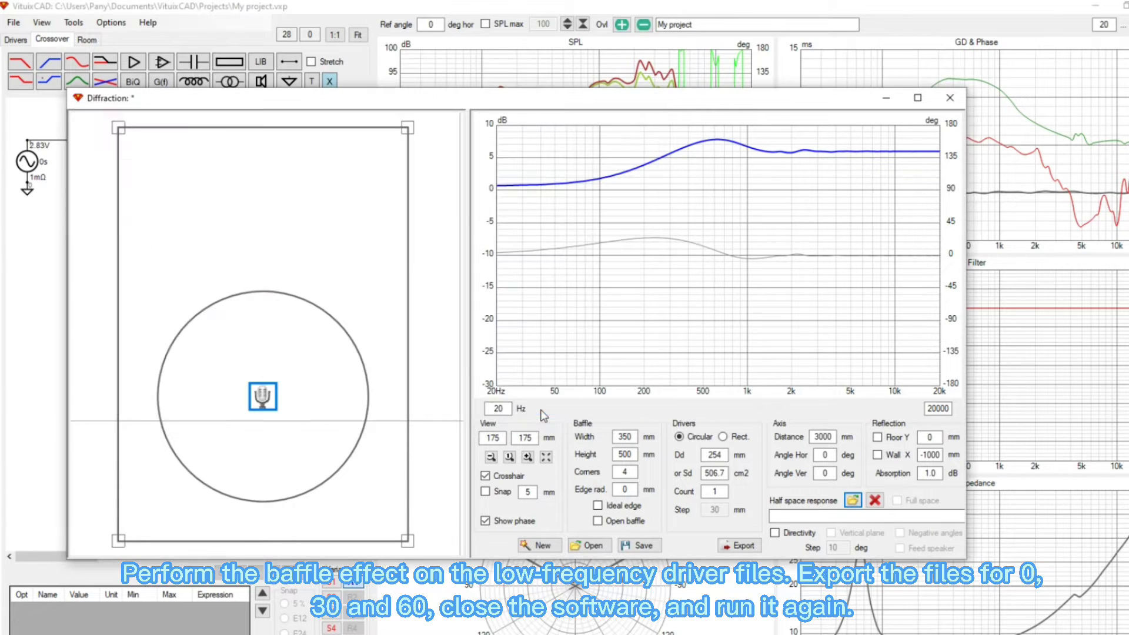
pyautogui.click(897, 500)
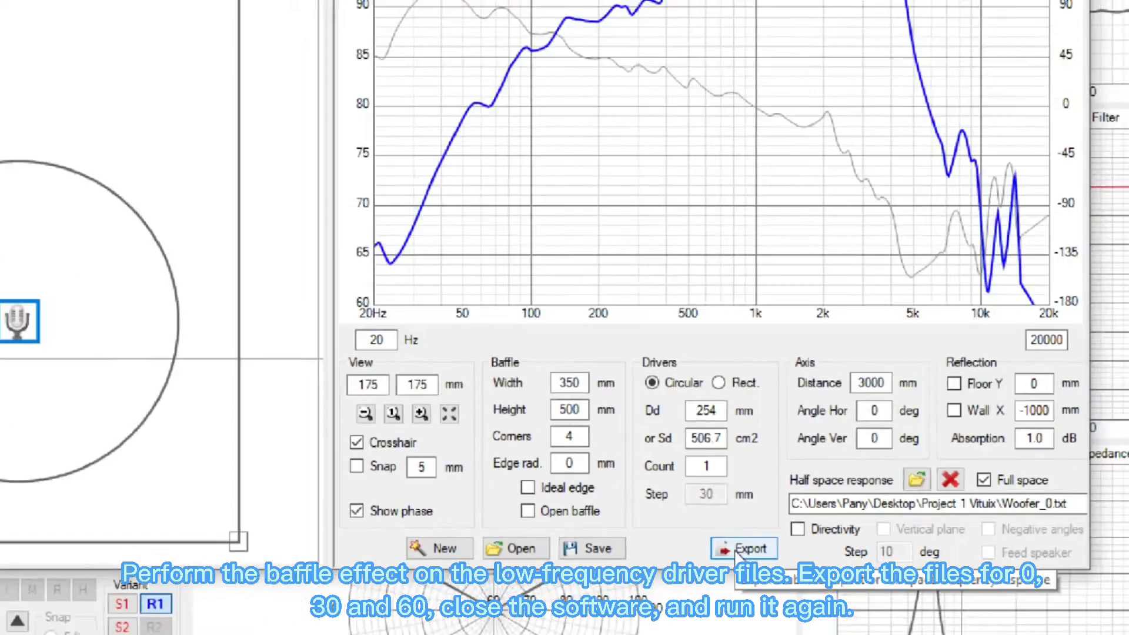
# Export the full space response, overwriting Woofer_0.txt in the Project 1 Vituix folder.
pyautogui.click(739, 545)
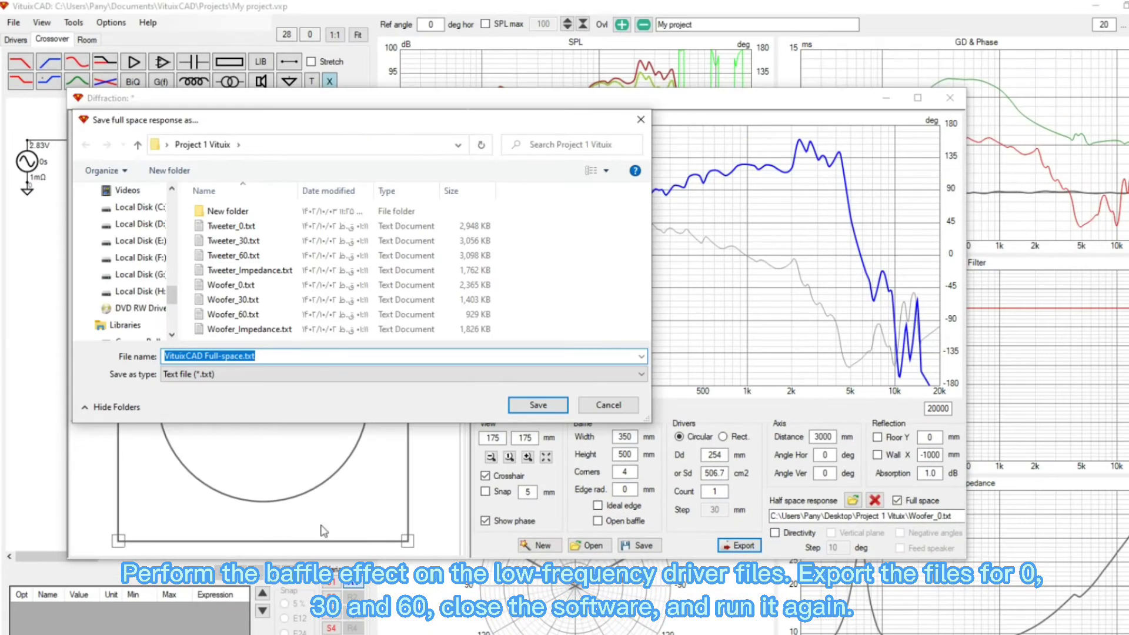
pyautogui.click(218, 286)
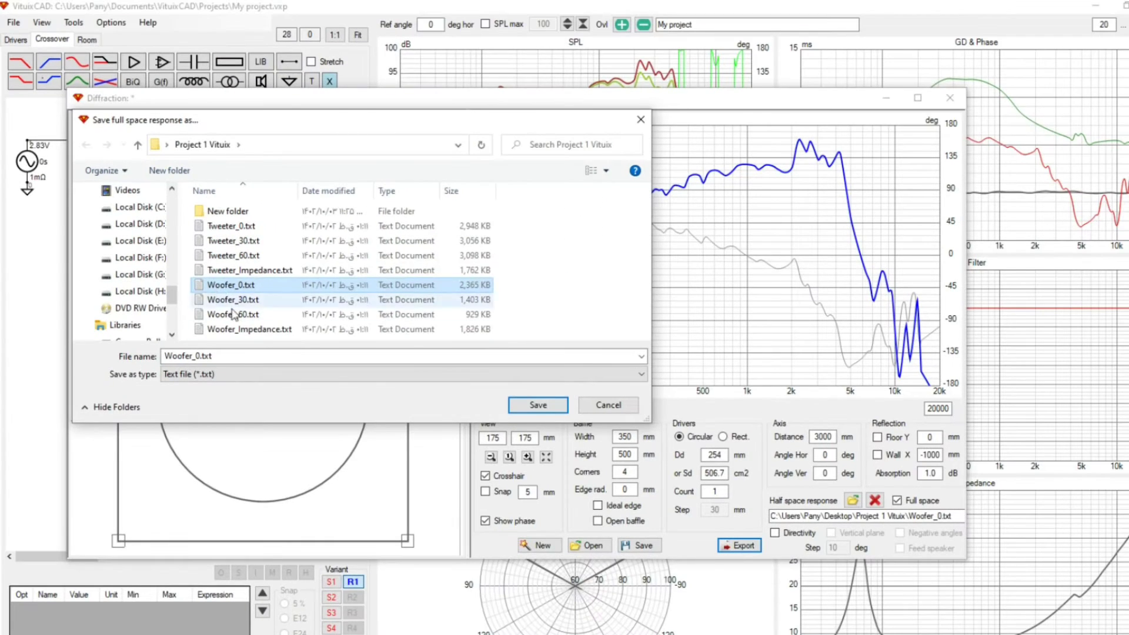
pyautogui.click(533, 406)
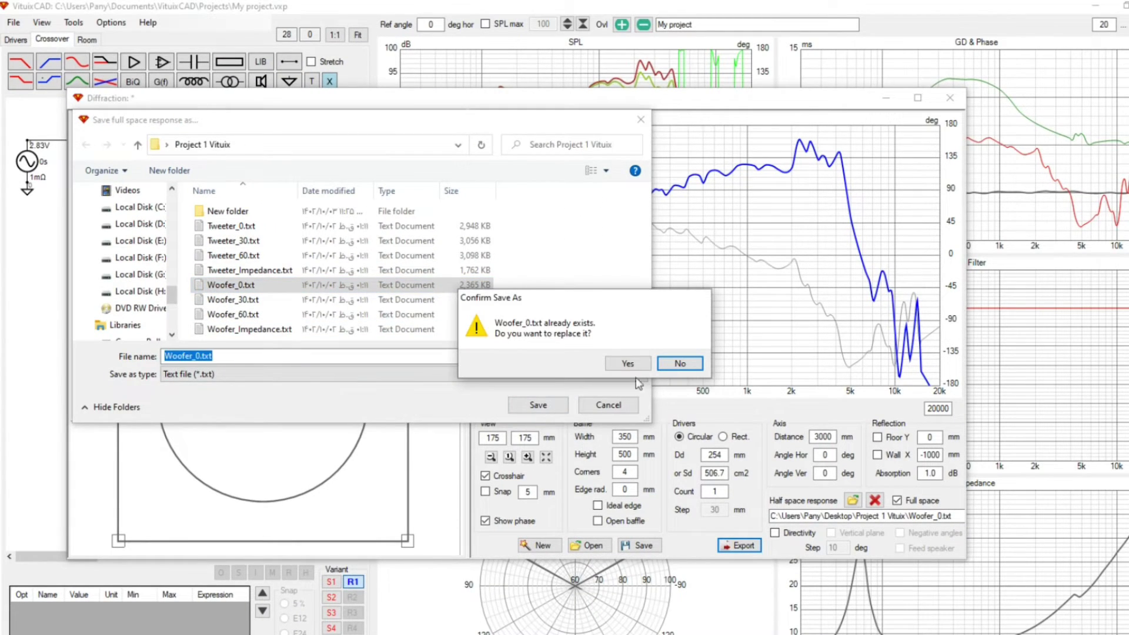
pyautogui.click(627, 364)
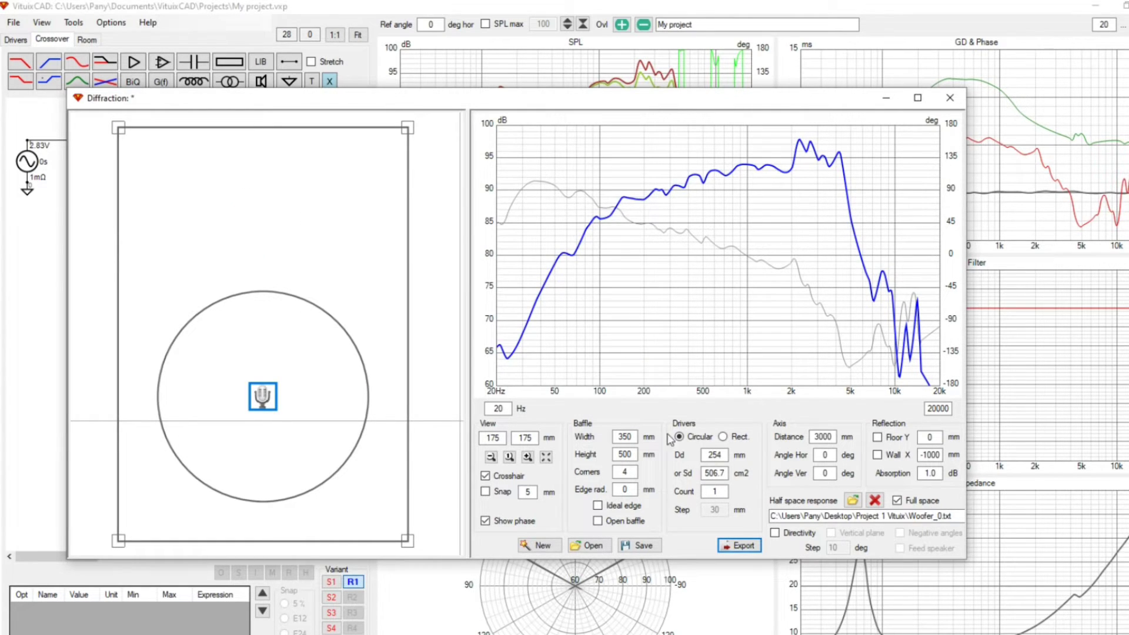
# Load Woofer_30.txt as the half space response and export its full space version over the same file.
pyautogui.click(852, 500)
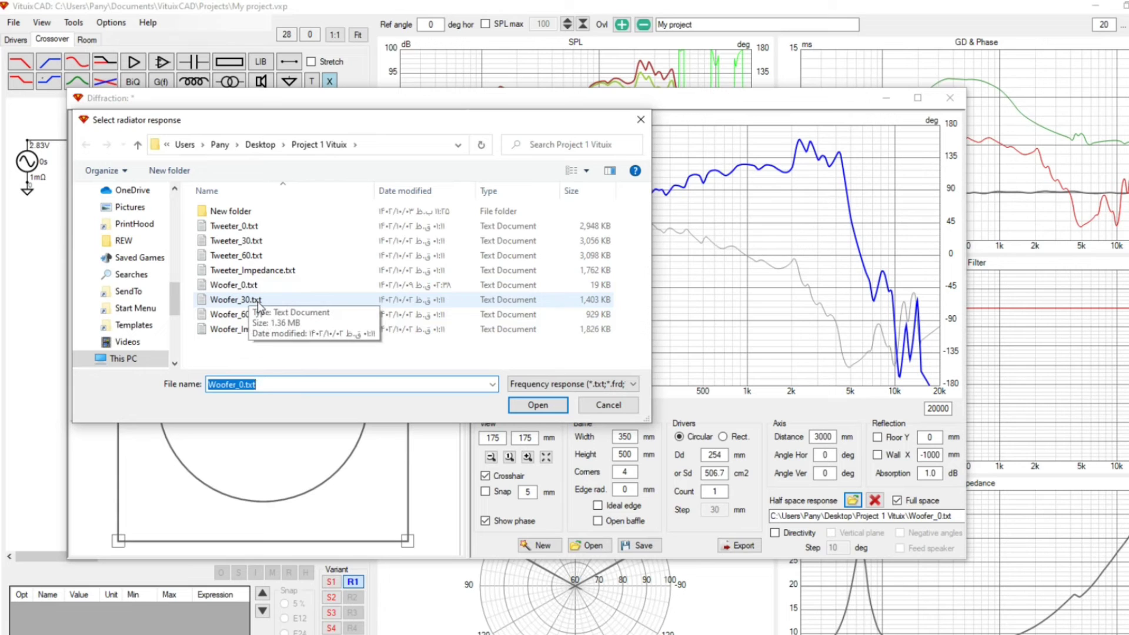
pyautogui.click(258, 303)
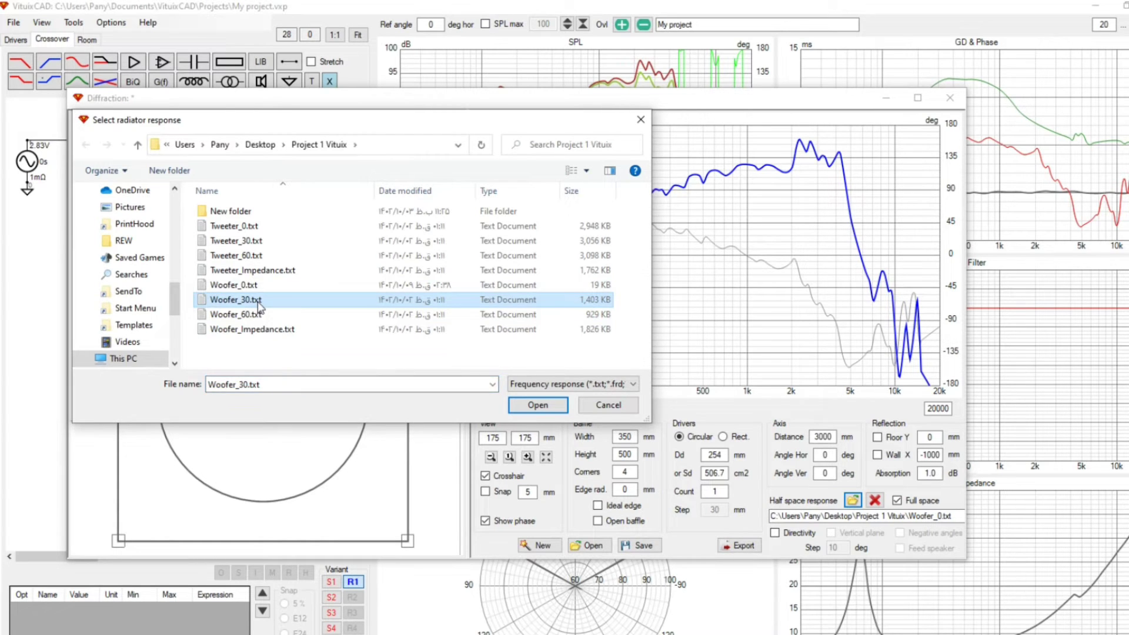
pyautogui.click(537, 405)
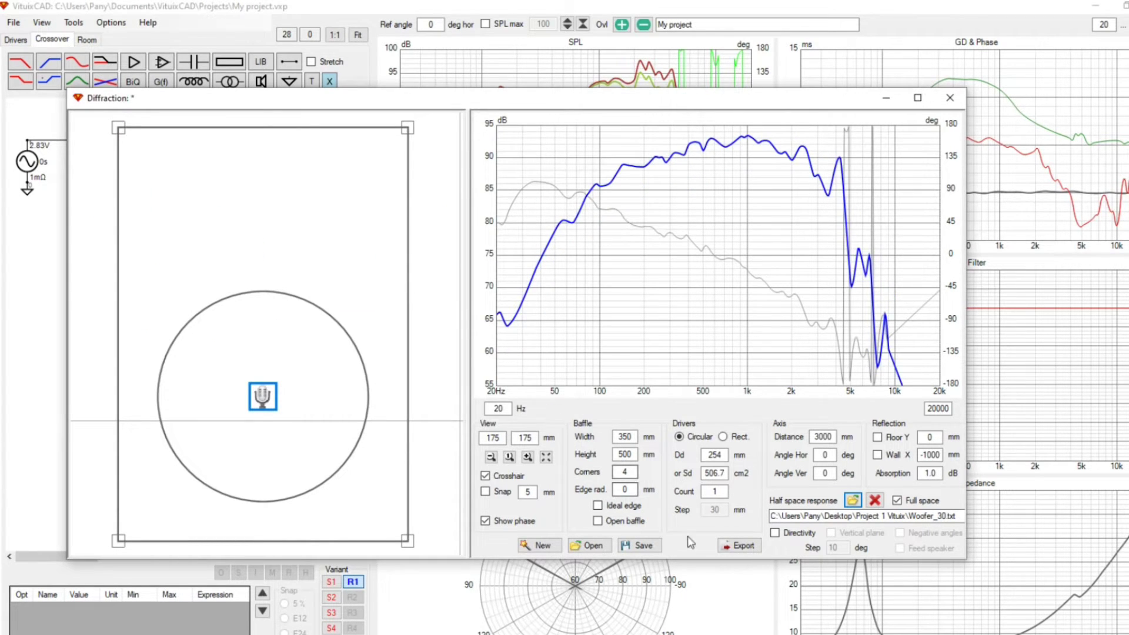
pyautogui.click(739, 545)
pyautogui.click(535, 406)
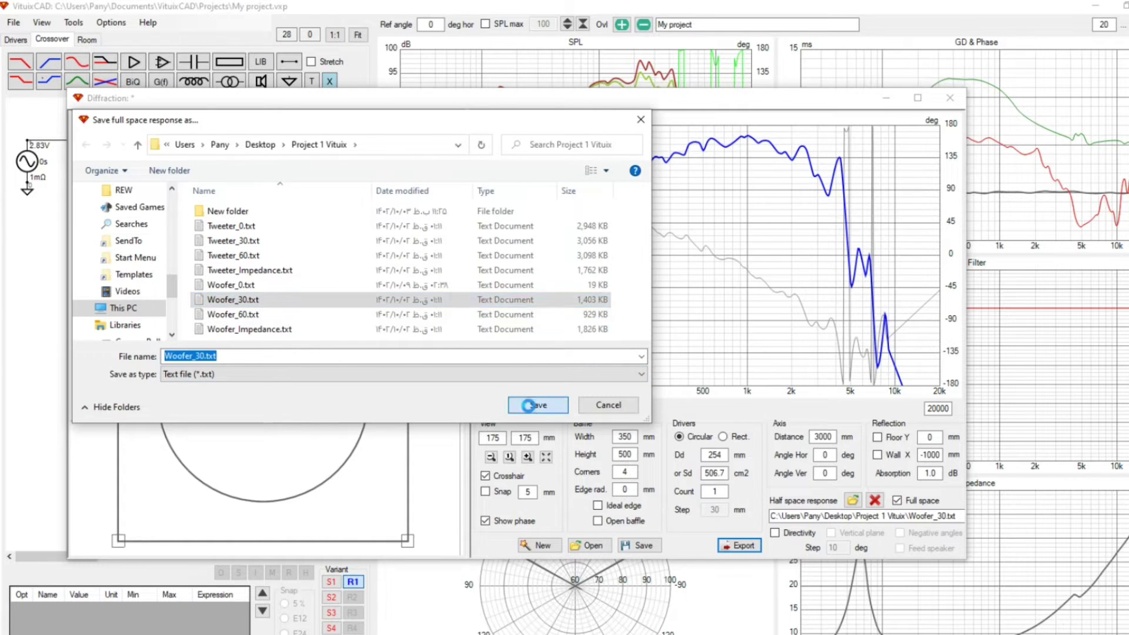
pyautogui.click(621, 365)
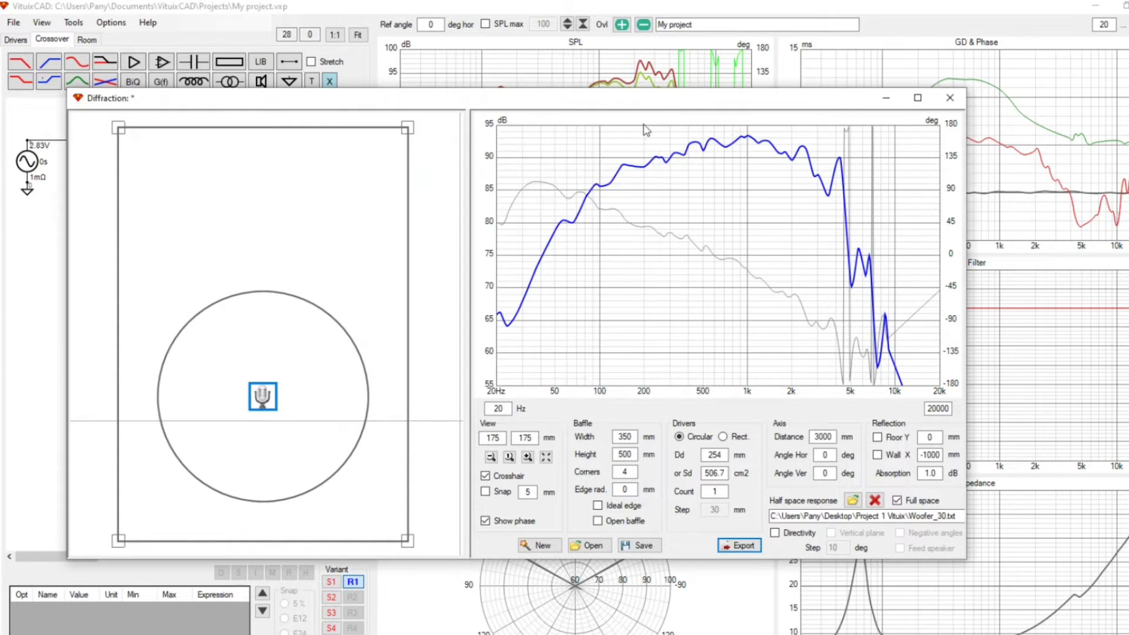
# Load Woofer_60.txt as the half space response and export its full space version over the same file.
pyautogui.click(853, 501)
pyautogui.click(235, 314)
pyautogui.click(539, 406)
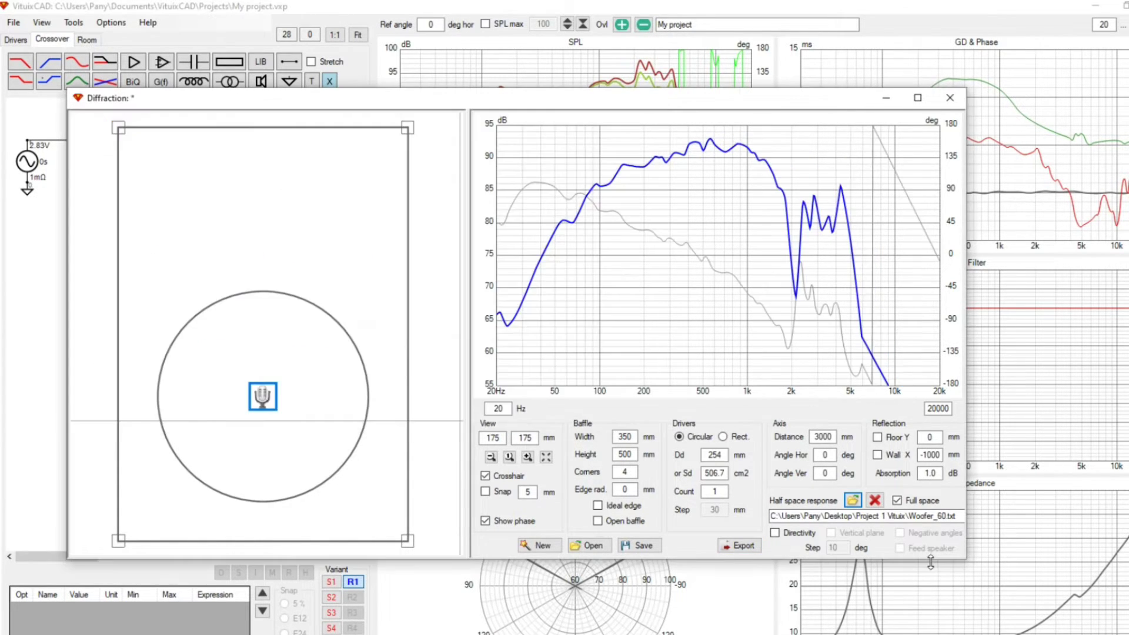
pyautogui.click(739, 546)
pyautogui.click(530, 411)
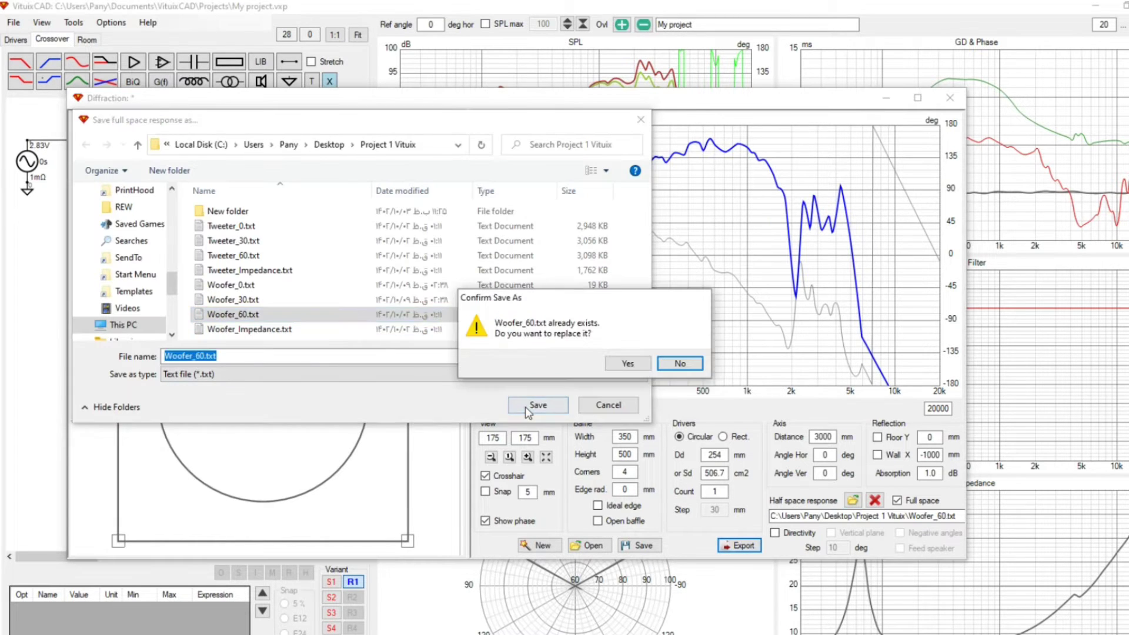
pyautogui.click(622, 365)
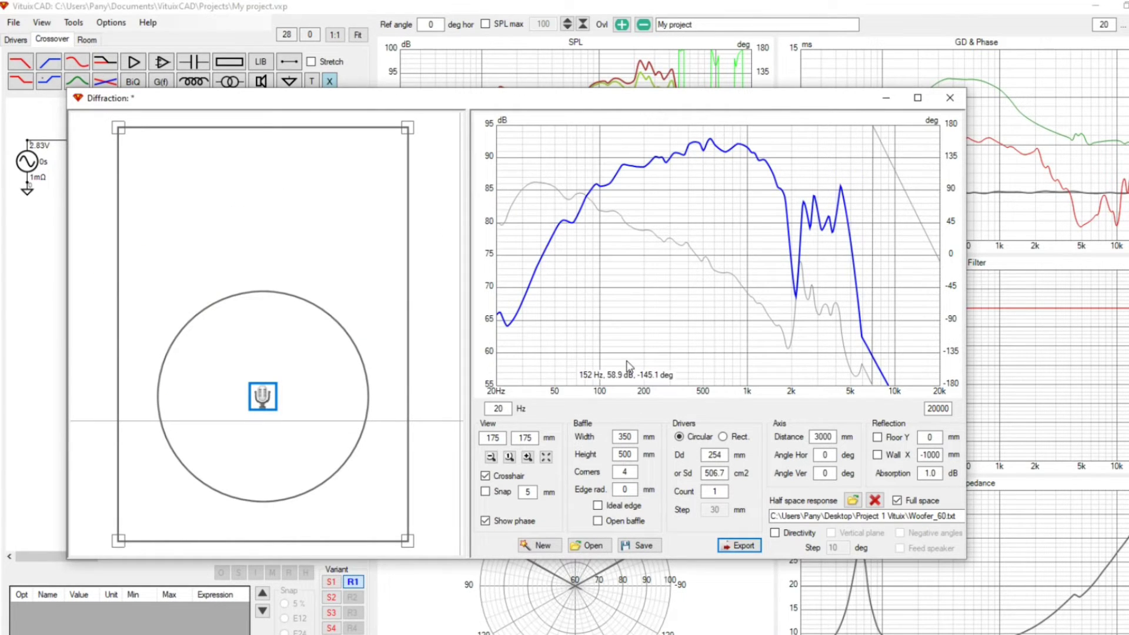
# Close the Diffraction tool without saving the baffle, and reopen My project.vxp in a restarted session.
pyautogui.click(950, 98)
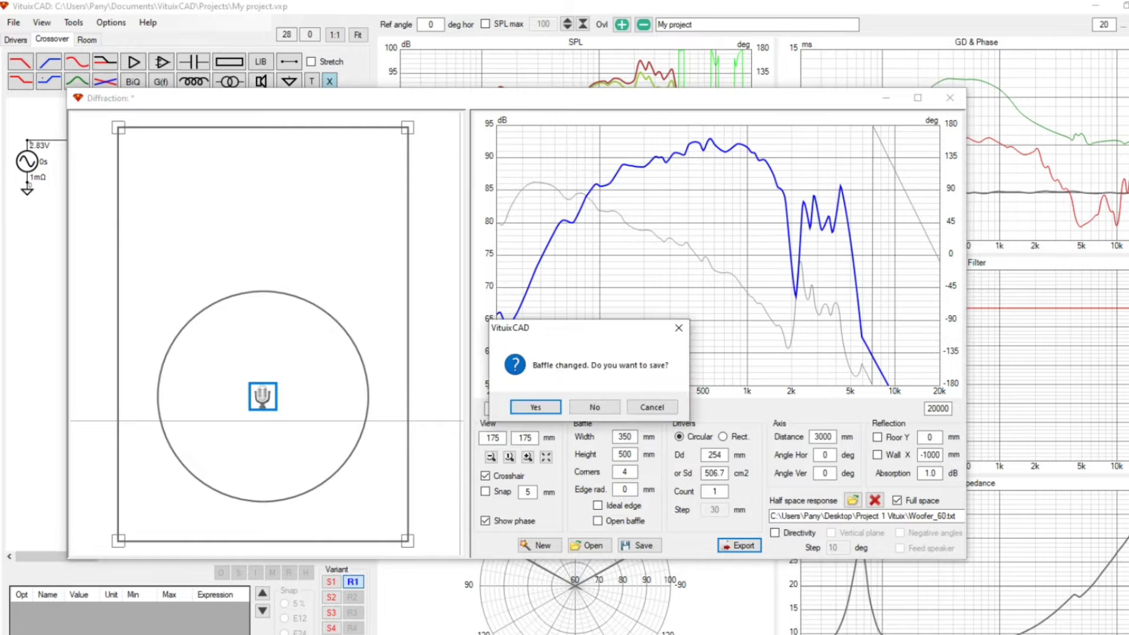
pyautogui.click(590, 407)
pyautogui.click(539, 409)
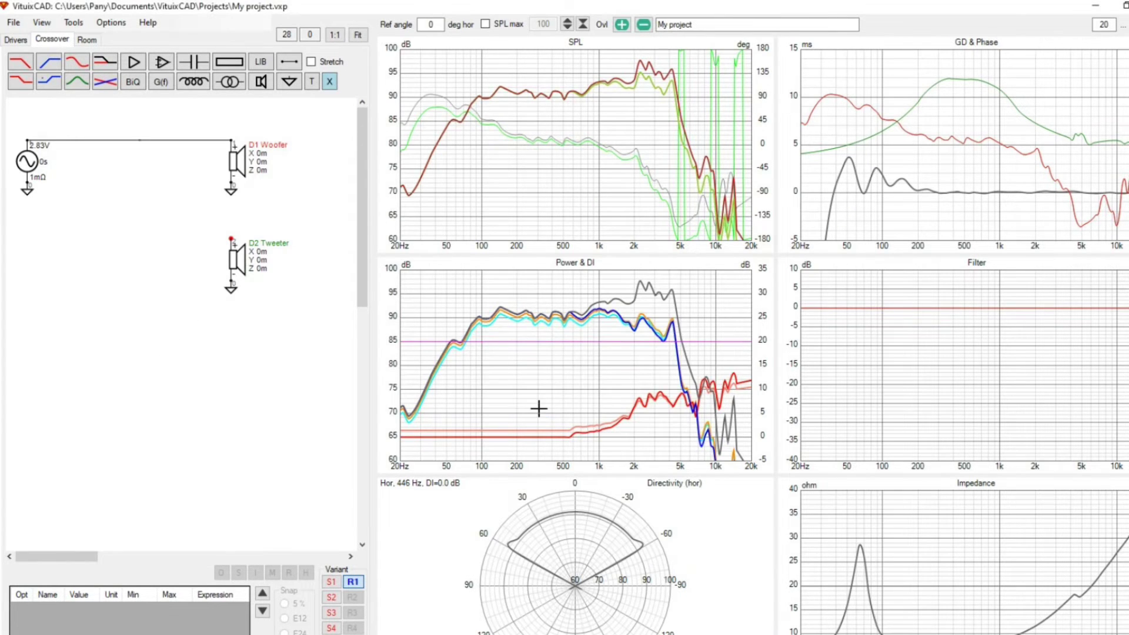
pyautogui.click(150, 118)
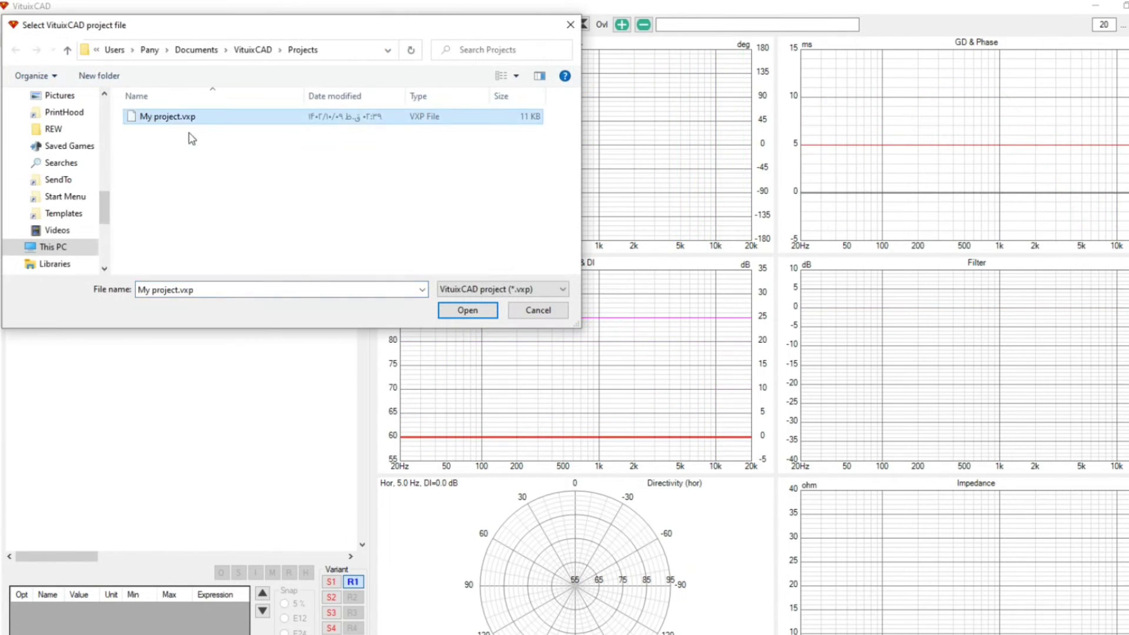
pyautogui.click(469, 311)
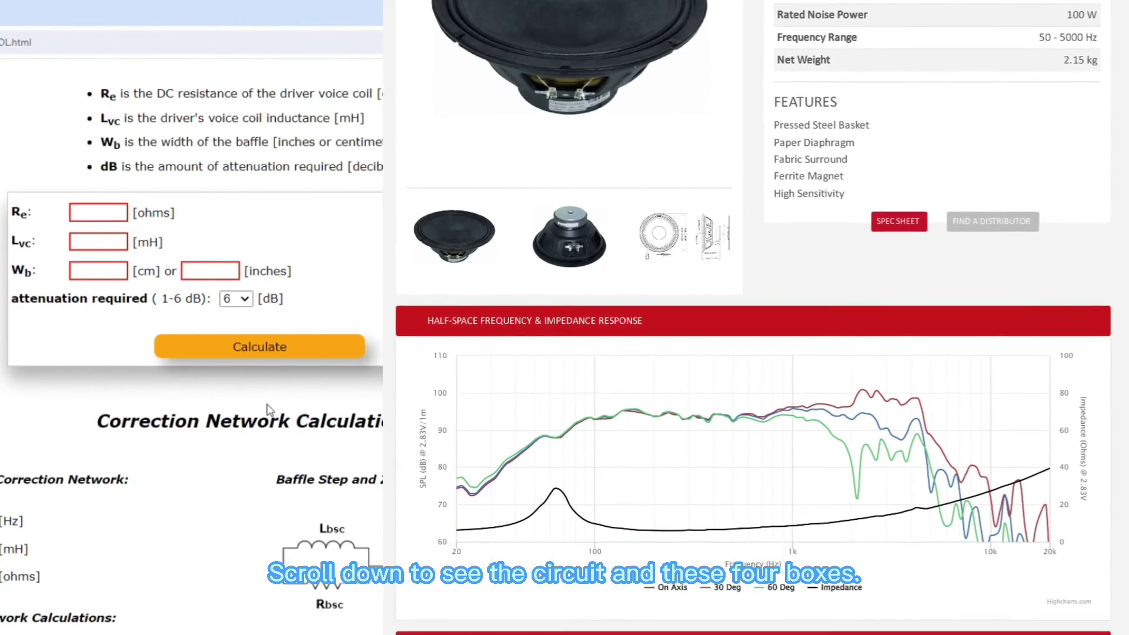
# In the web baffle diffraction loss calculator, calculate the correction network for Re 5.3 ohms, Lvc 0.504 mH, Wb 35 cm and 6 dB attenuation.
pyautogui.click(81, 215)
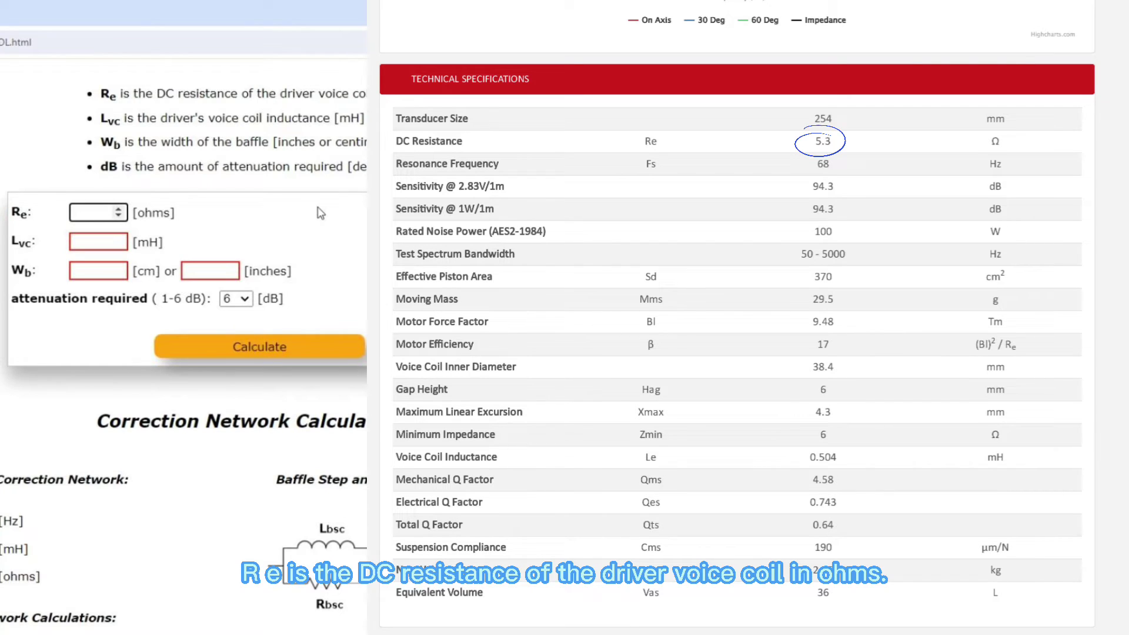
pyautogui.write('5.3')
pyautogui.click(121, 242)
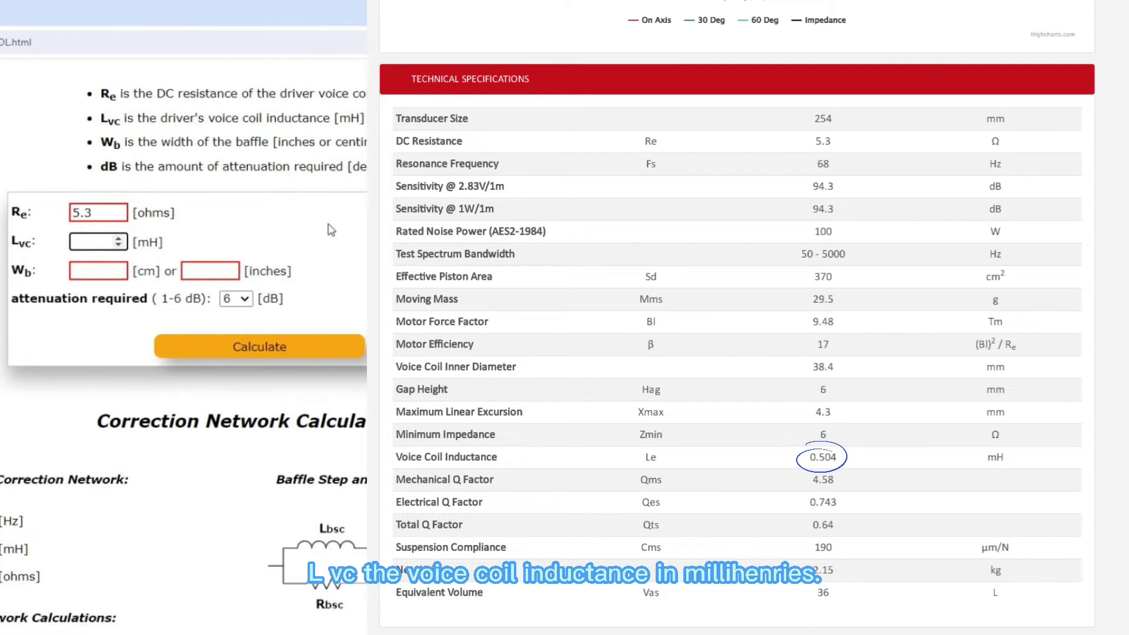
pyautogui.write('0.504')
pyautogui.click(108, 270)
pyautogui.write('35')
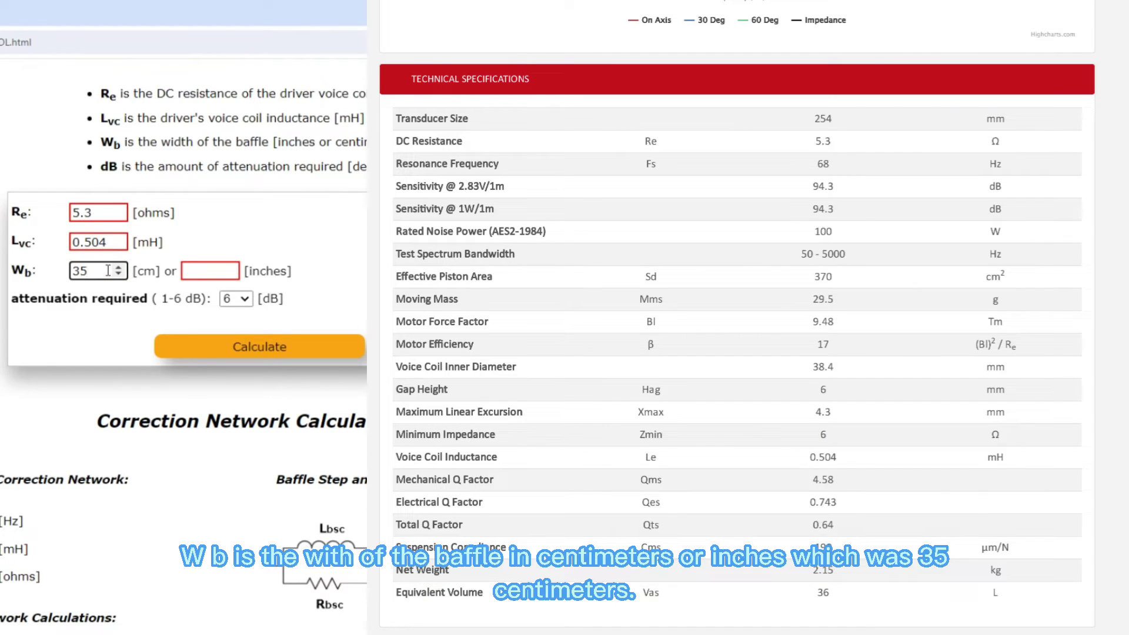
pyautogui.click(177, 347)
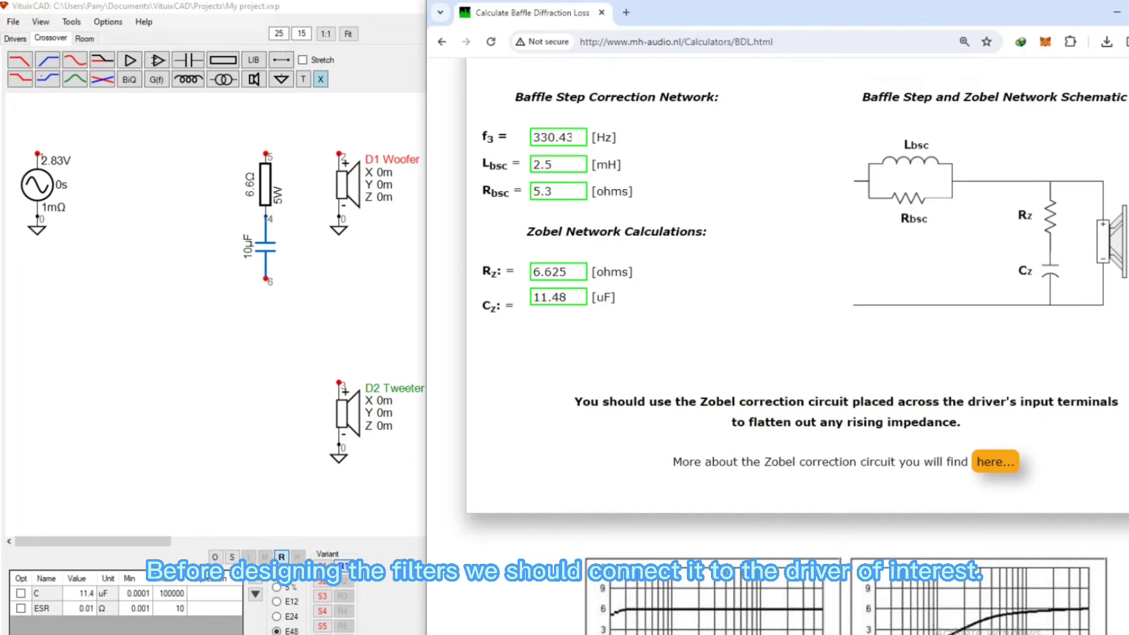
# In VituixCAD, add a ground below the capacitor of the woofer's Zobel network.
pyautogui.click(281, 79)
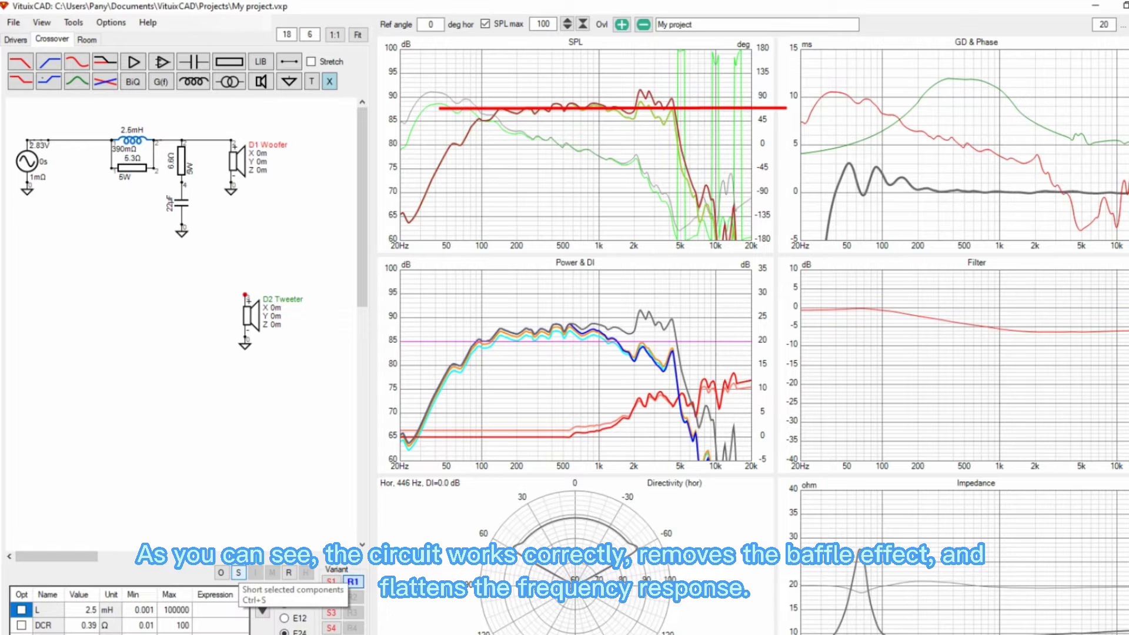
# Short and restore the woofer's 2.5 mH series inductor twice to compare the response with and without baffle step correction.
pyautogui.click(238, 572)
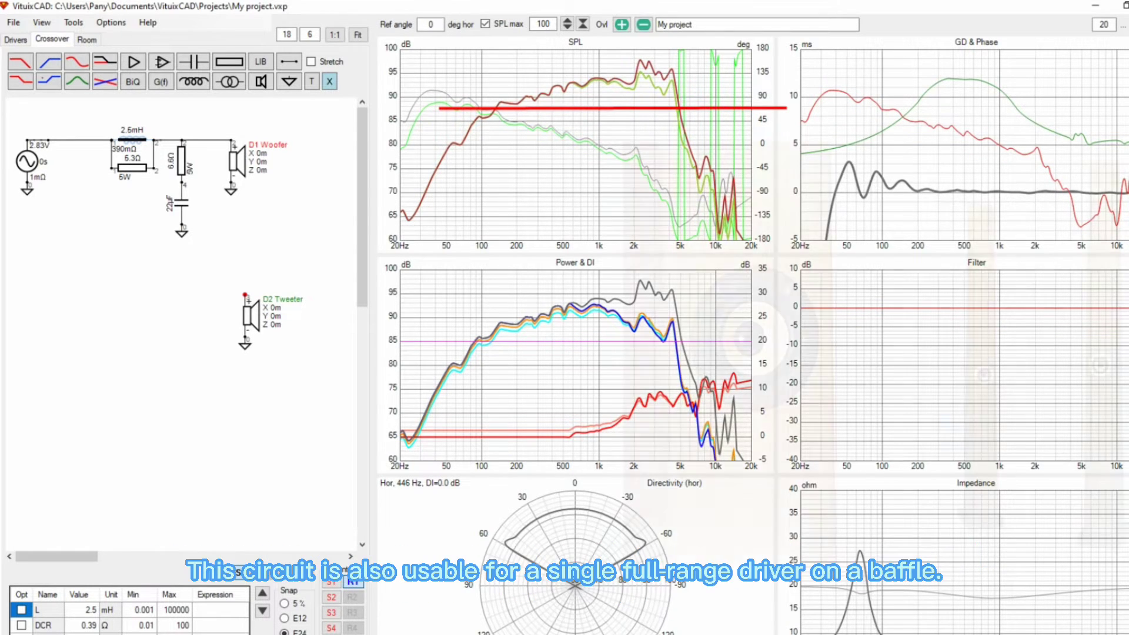
pyautogui.click(238, 572)
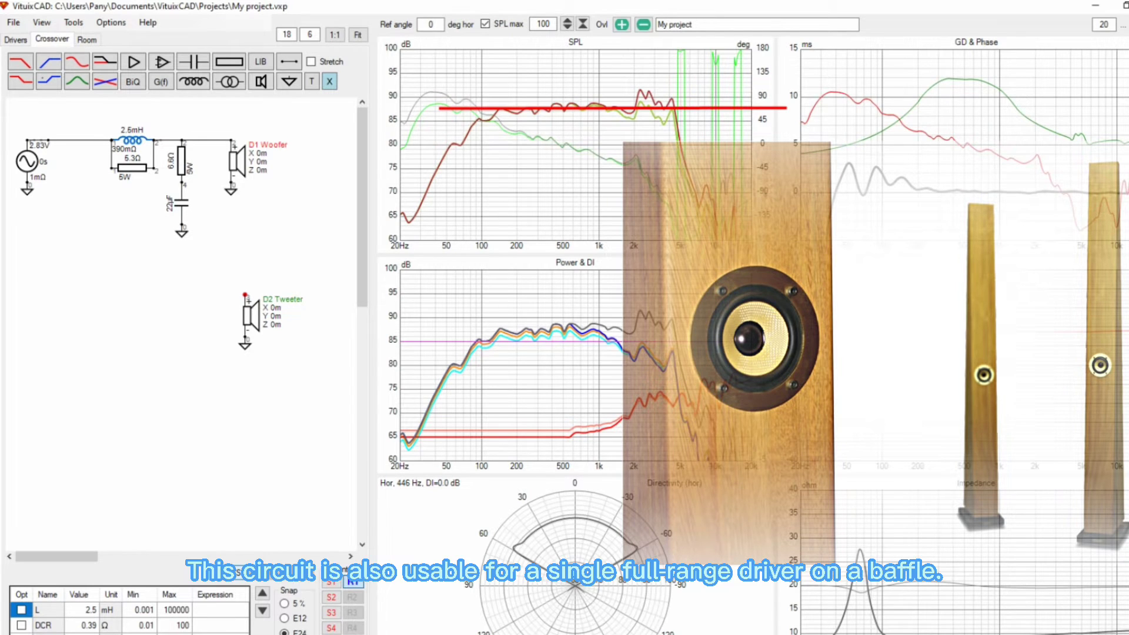
pyautogui.click(238, 572)
pyautogui.click(238, 572)
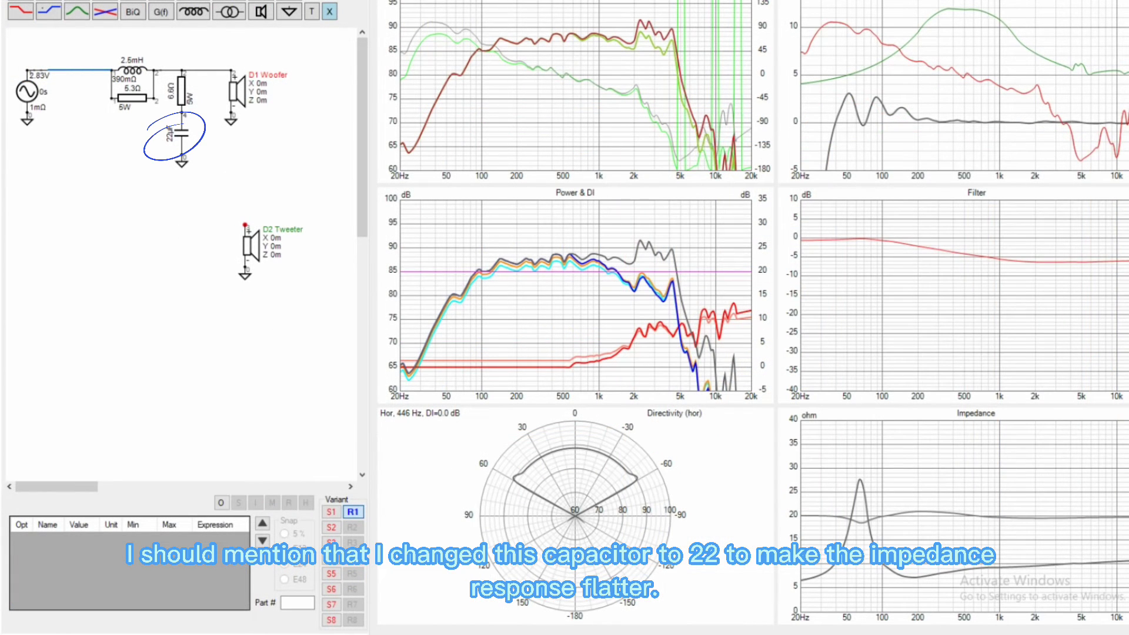
# Open the wire from the source to the woofer network and connect the tweeter directly to the source.
pyautogui.click(222, 503)
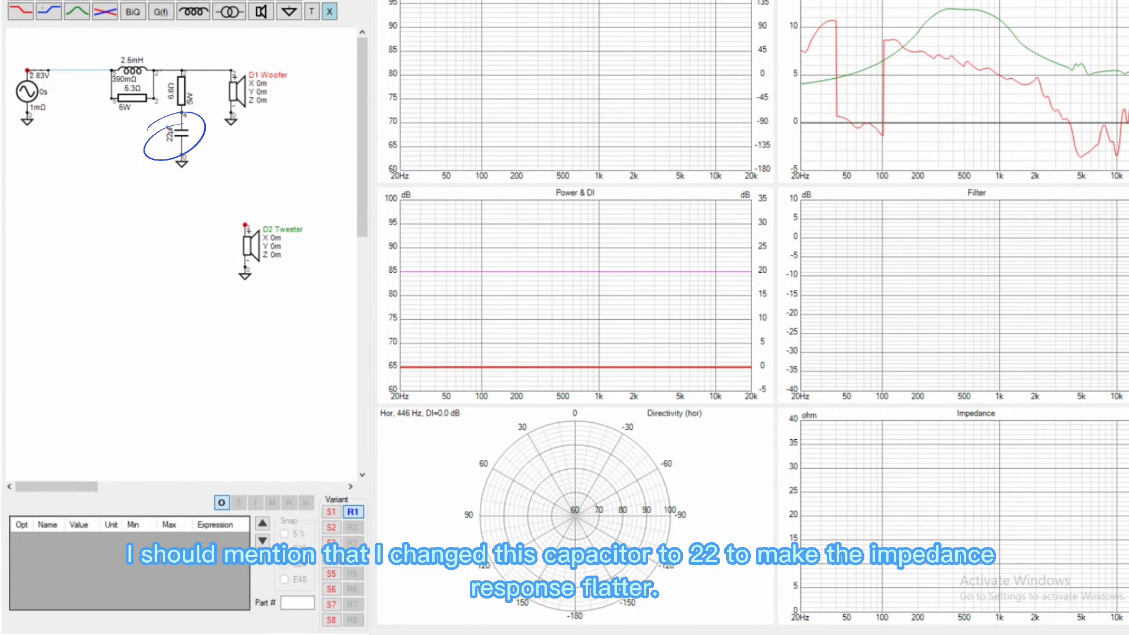
pyautogui.moveTo(245, 224)
pyautogui.mouseDown()
pyautogui.moveTo(41, 224)
pyautogui.moveTo(41, 70)
pyautogui.mouseUp()
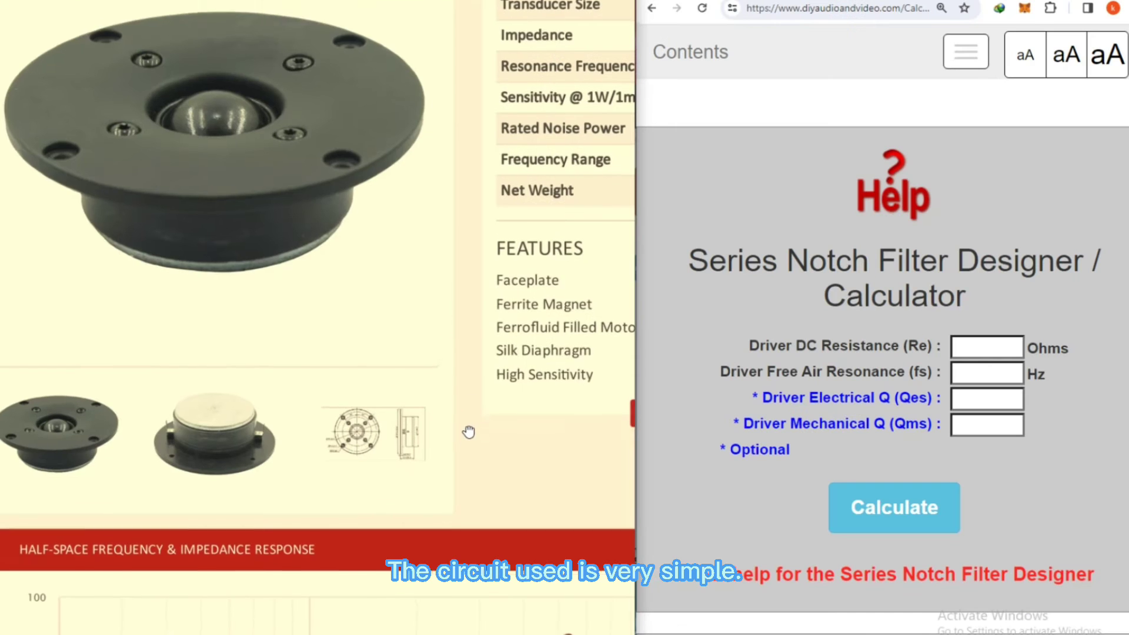
# In the web series notch filter calculator, enter the tweeter's DC resistance 6.7 ohms and free air resonance 1100 Hz from its datasheet.
pyautogui.scroll(-2, 467, 428)
pyautogui.scroll(-8, 480, 324)
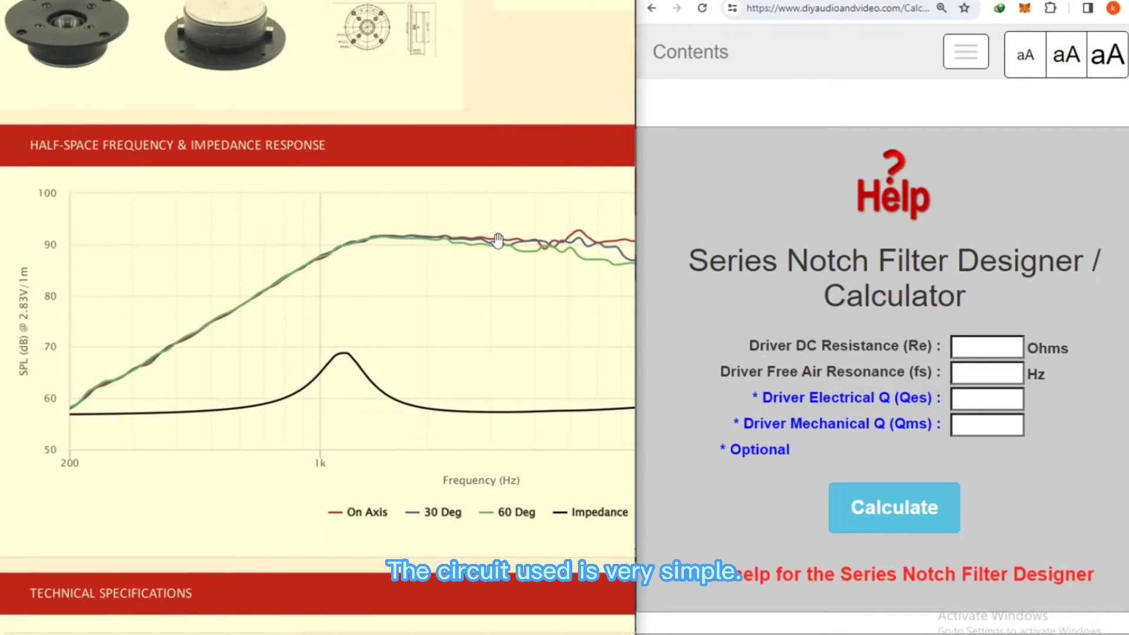
pyautogui.scroll(-6, 499, 147)
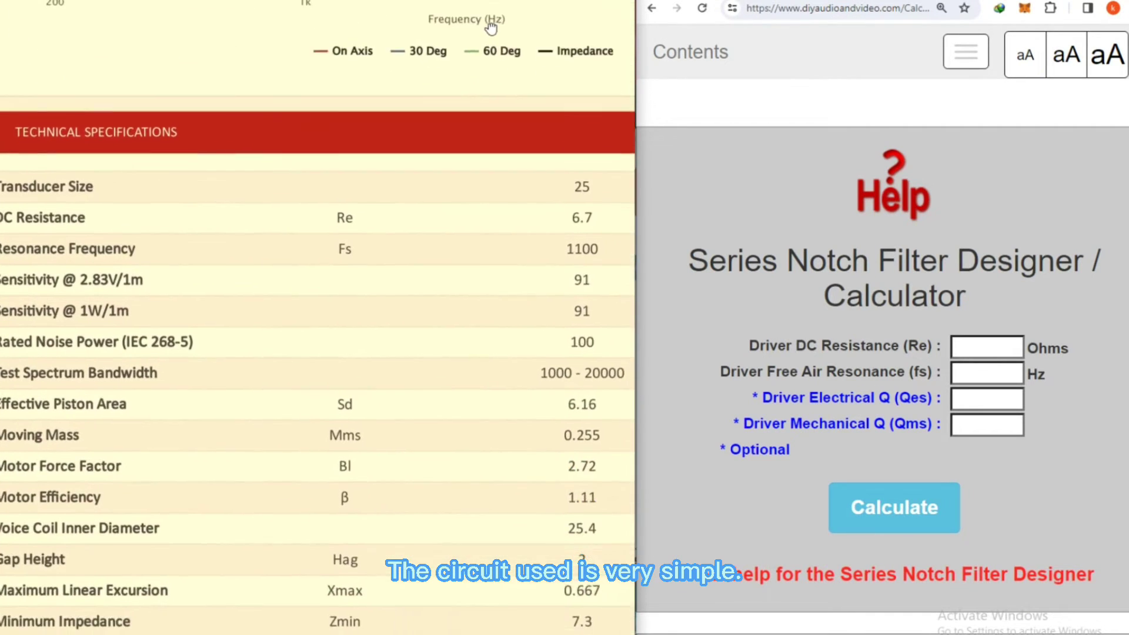
pyautogui.scroll(-1, 505, 27)
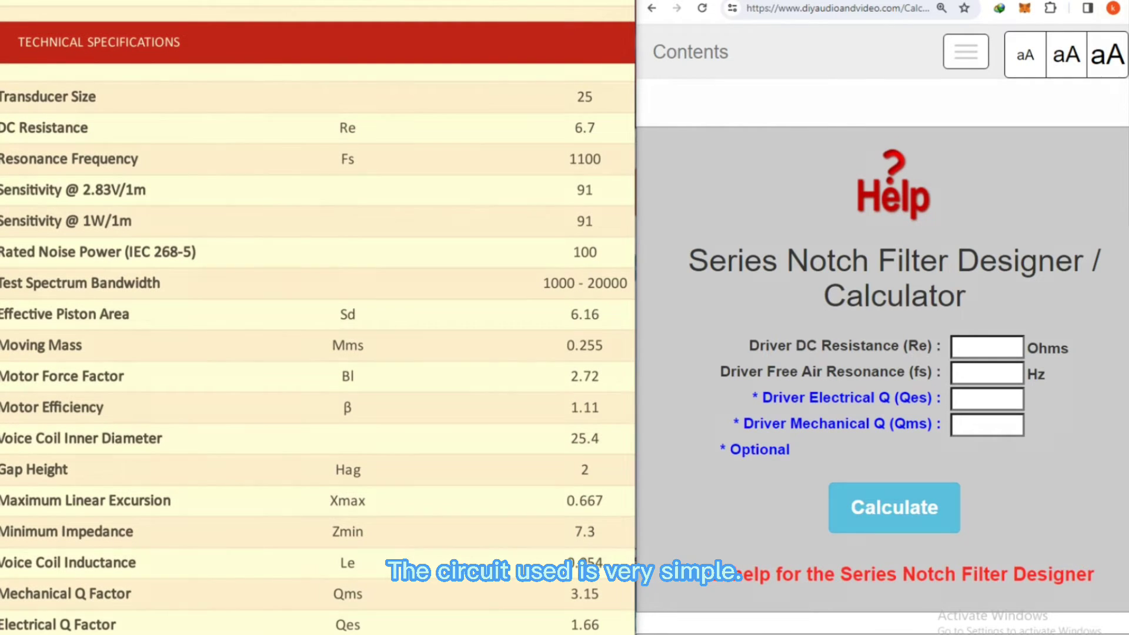
pyautogui.moveTo(607, 120)
pyautogui.mouseDown()
pyautogui.moveTo(582, 108)
pyautogui.moveTo(608, 123)
pyautogui.mouseUp()
pyautogui.click(991, 348)
pyautogui.write('6.7')
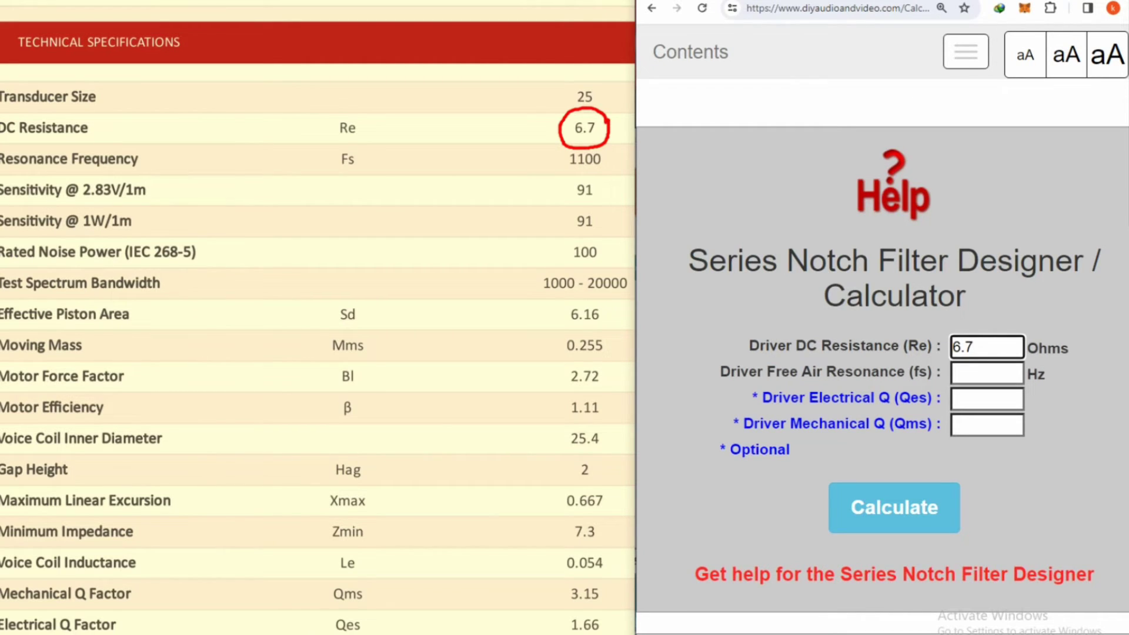
pyautogui.moveTo(615, 170)
pyautogui.mouseDown()
pyautogui.moveTo(572, 175)
pyautogui.moveTo(616, 172)
pyautogui.mouseUp()
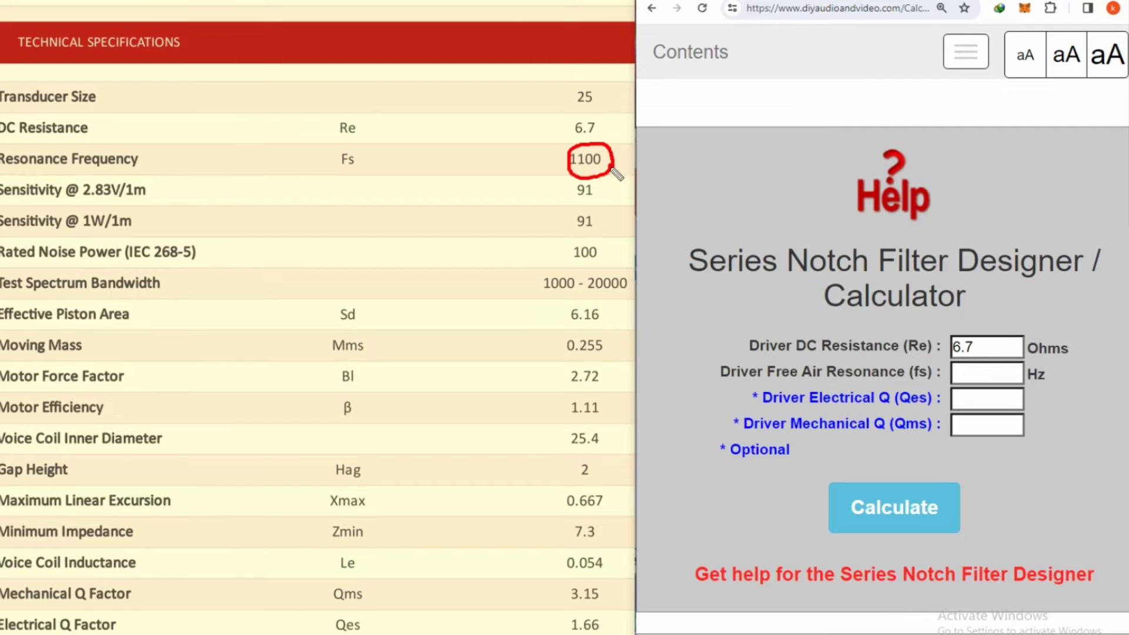
pyautogui.click(973, 371)
pyautogui.write('1100')
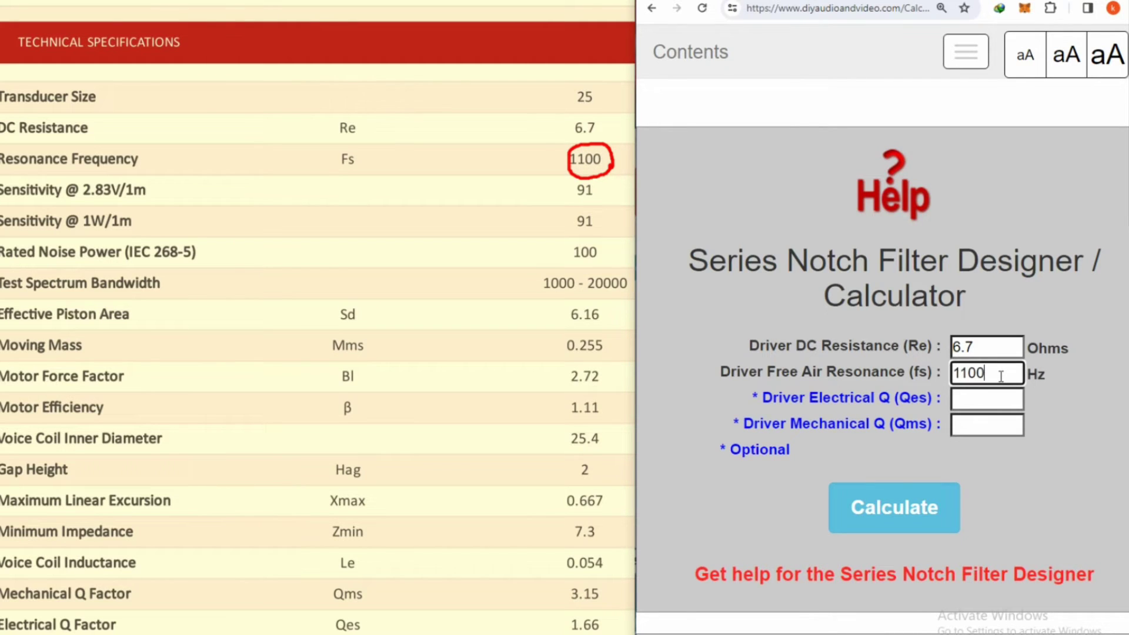
# Enter the tweeter's Qes 1.66 and Qms 3.15 from the datasheet and calculate the series notch filter.
pyautogui.click(1124, 25)
pyautogui.moveTo(603, 610)
pyautogui.mouseDown()
pyautogui.moveTo(615, 625)
pyautogui.moveTo(560, 616)
pyautogui.moveTo(601, 609)
pyautogui.mouseUp()
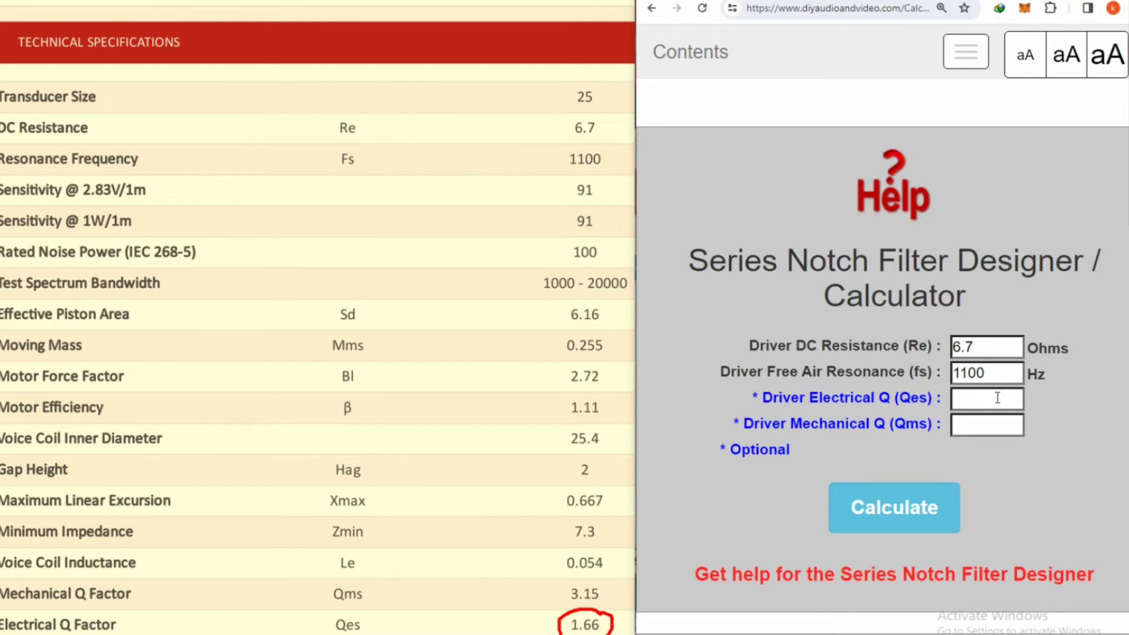
pyautogui.write('66')
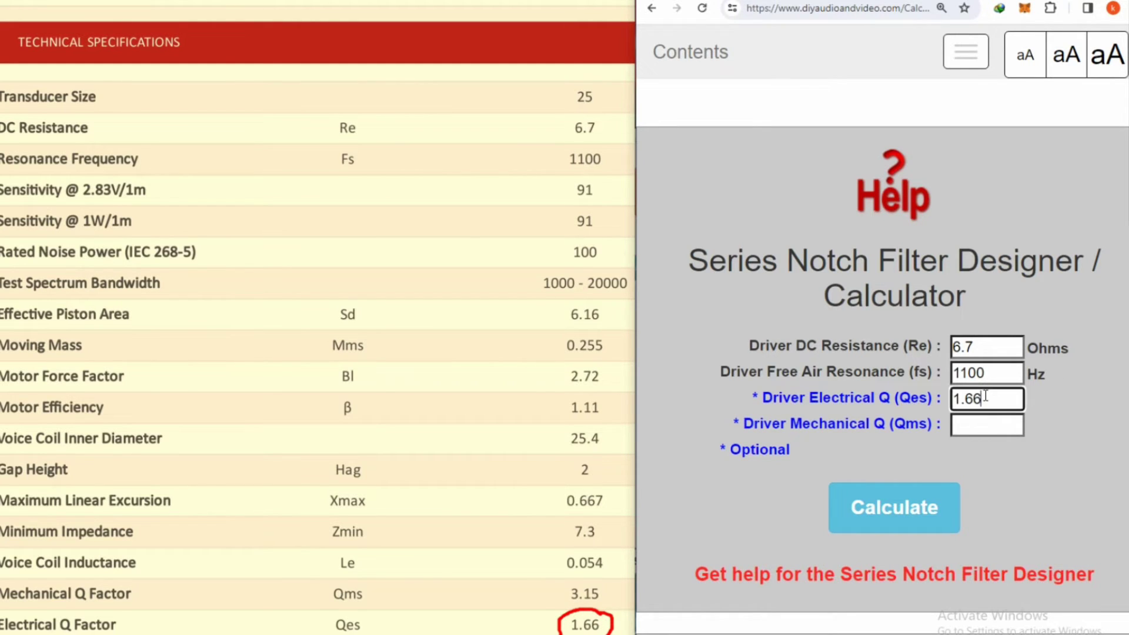
pyautogui.click(1124, 215)
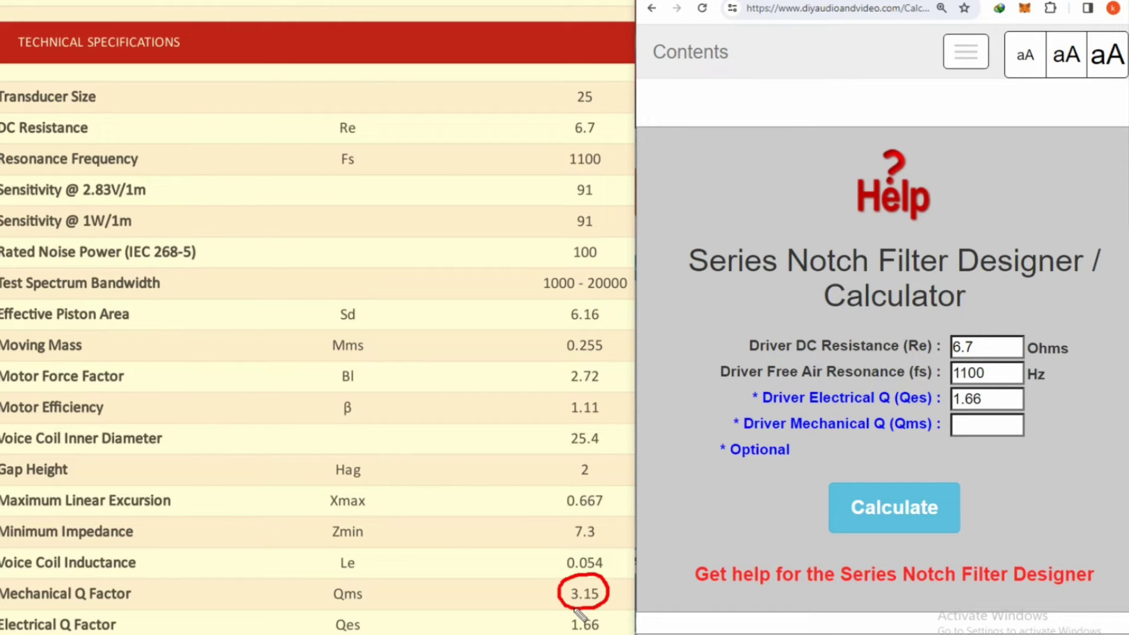
pyautogui.click(971, 435)
pyautogui.write('3.15')
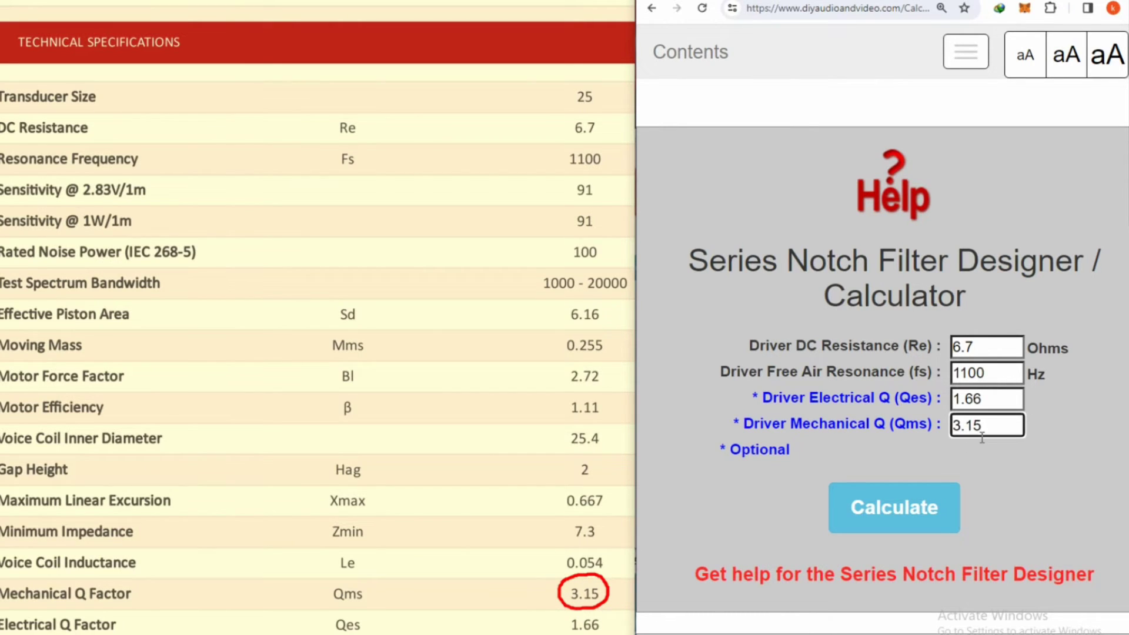
pyautogui.click(915, 504)
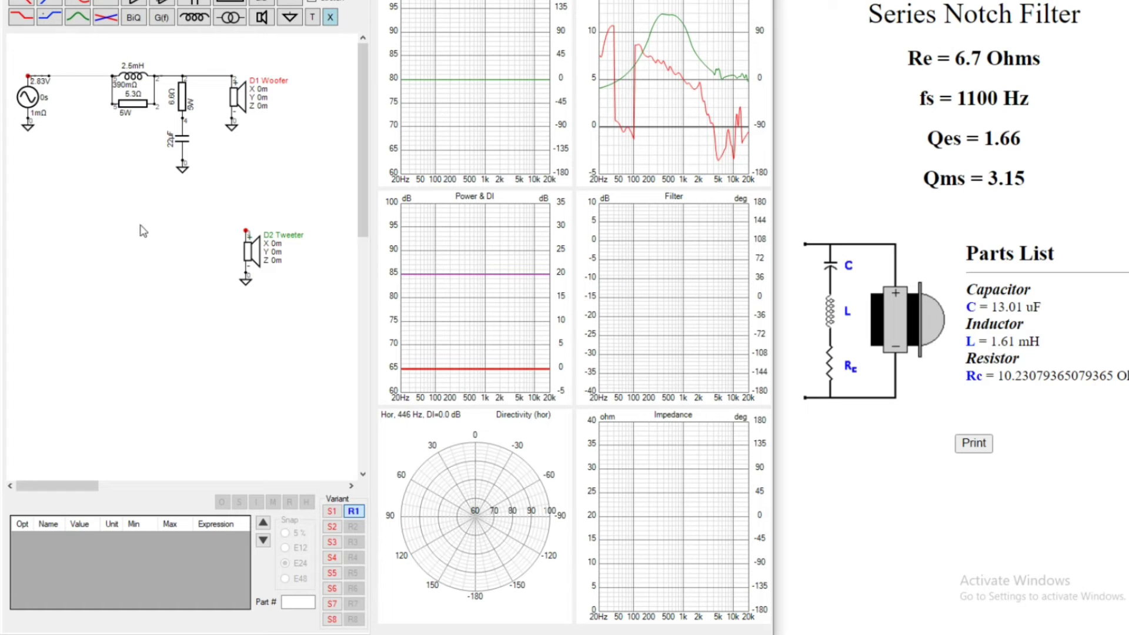
# In VituixCAD, place a series capacitor, inductor and resistor branch to ground beside the tweeter and wire it to the tweeter's positive terminal.
pyautogui.click(194, 9)
pyautogui.click(189, 252)
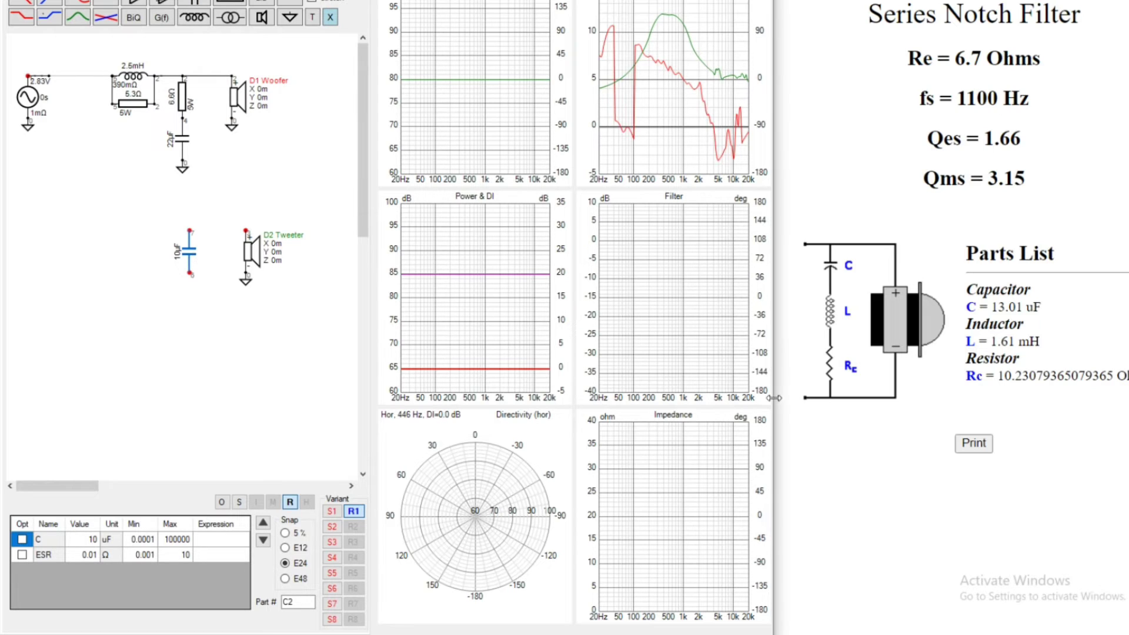
pyautogui.click(194, 17)
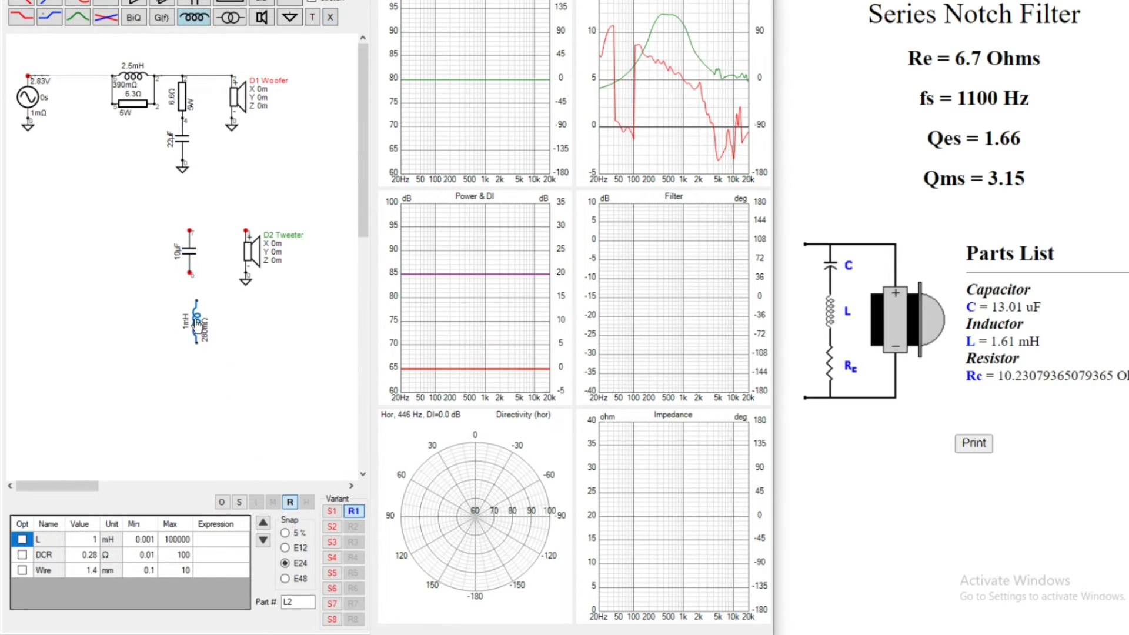
pyautogui.click(200, 323)
pyautogui.click(217, 7)
pyautogui.click(193, 340)
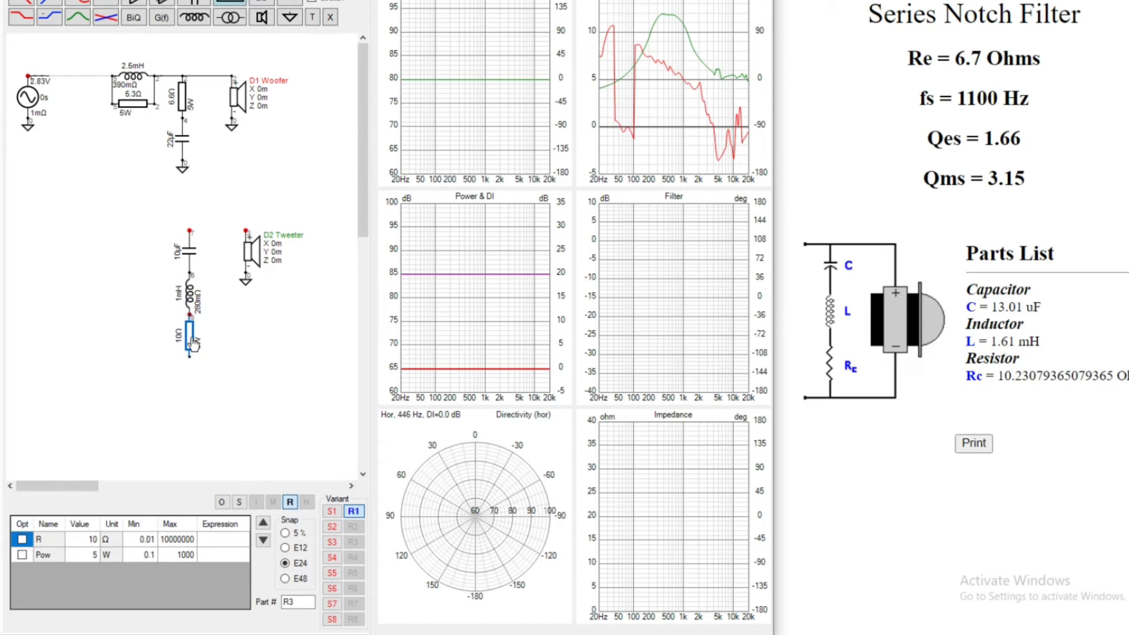
pyautogui.click(290, 17)
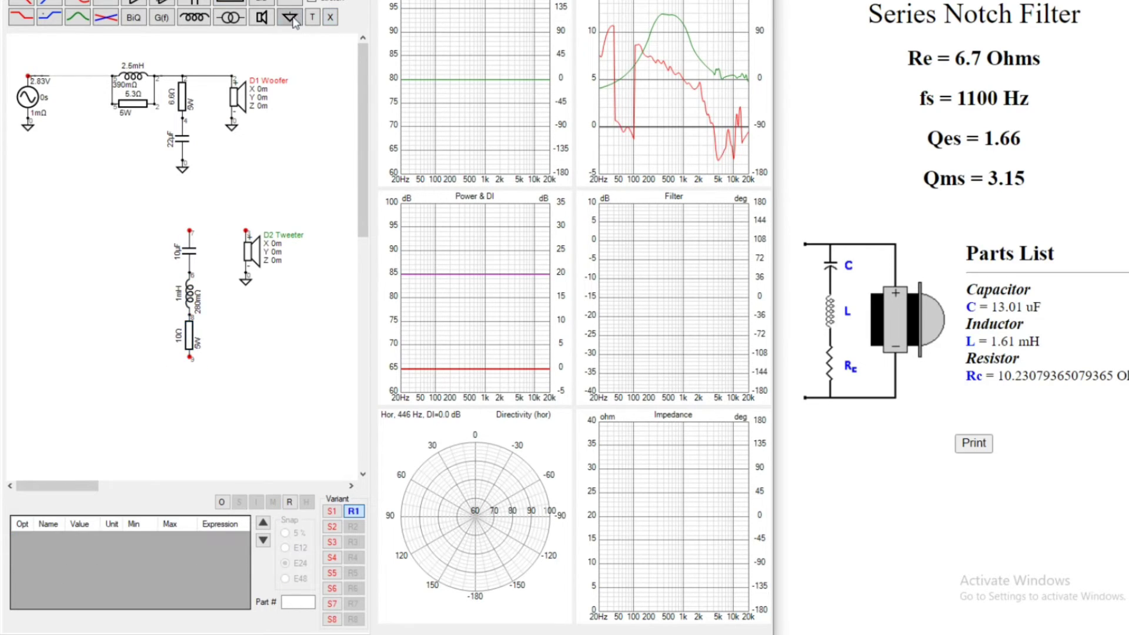
pyautogui.click(192, 371)
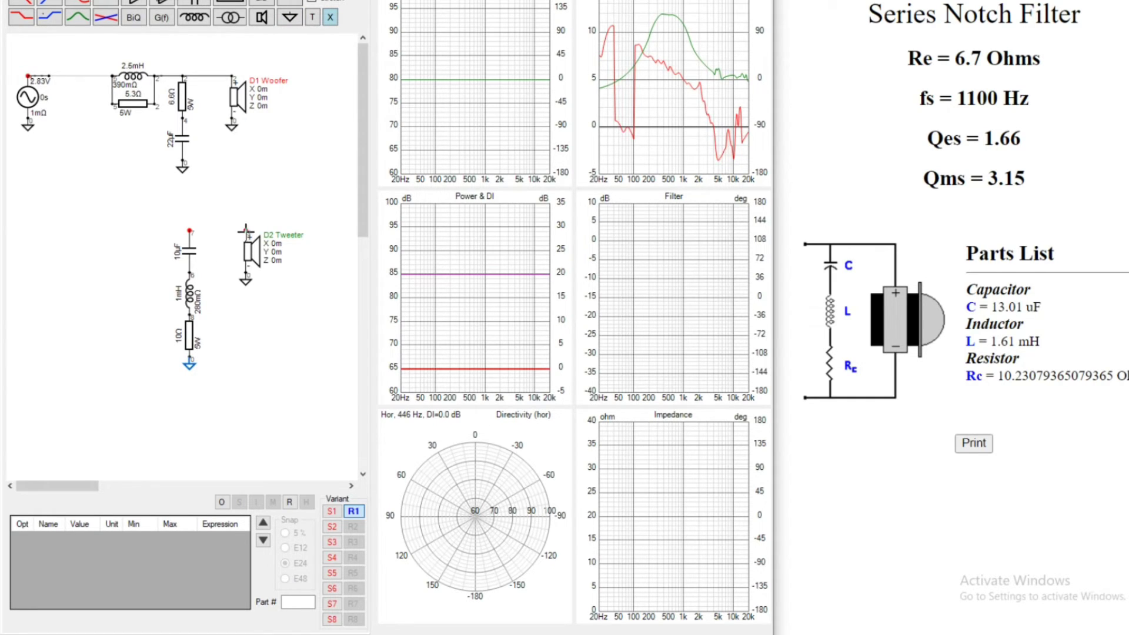
pyautogui.moveTo(246, 229); pyautogui.dragTo(190, 231)
# Set the notch branch to 13.01 µF, 1.61 mH and 6.7 ohms, and wire the tweeter network to the source.
pyautogui.click(189, 252)
pyautogui.click(88, 539)
pyautogui.write('13.01')
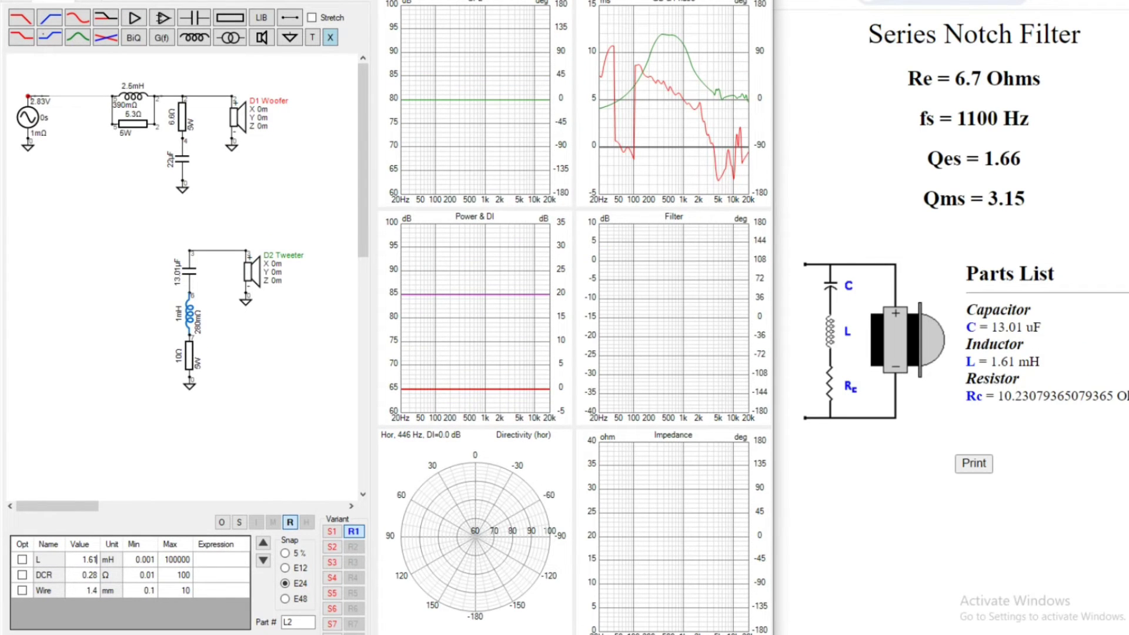
pyautogui.press('Return')
pyautogui.click(190, 360)
pyautogui.doubleClick(90, 561)
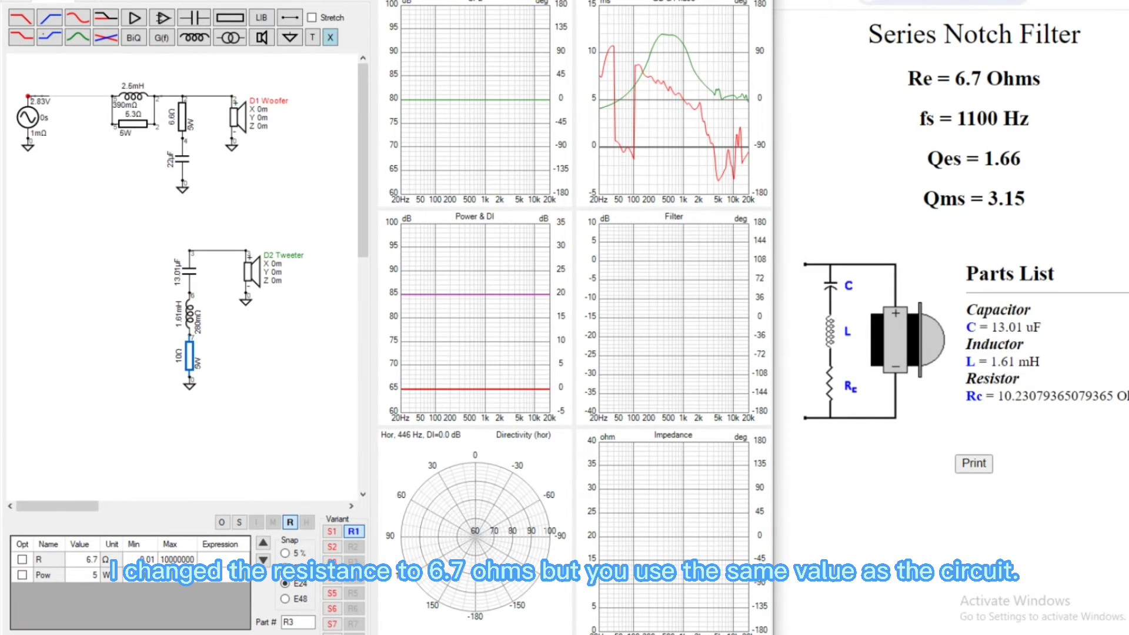
pyautogui.press('Return')
pyautogui.moveTo(190, 250); pyautogui.dragTo(49, 96)
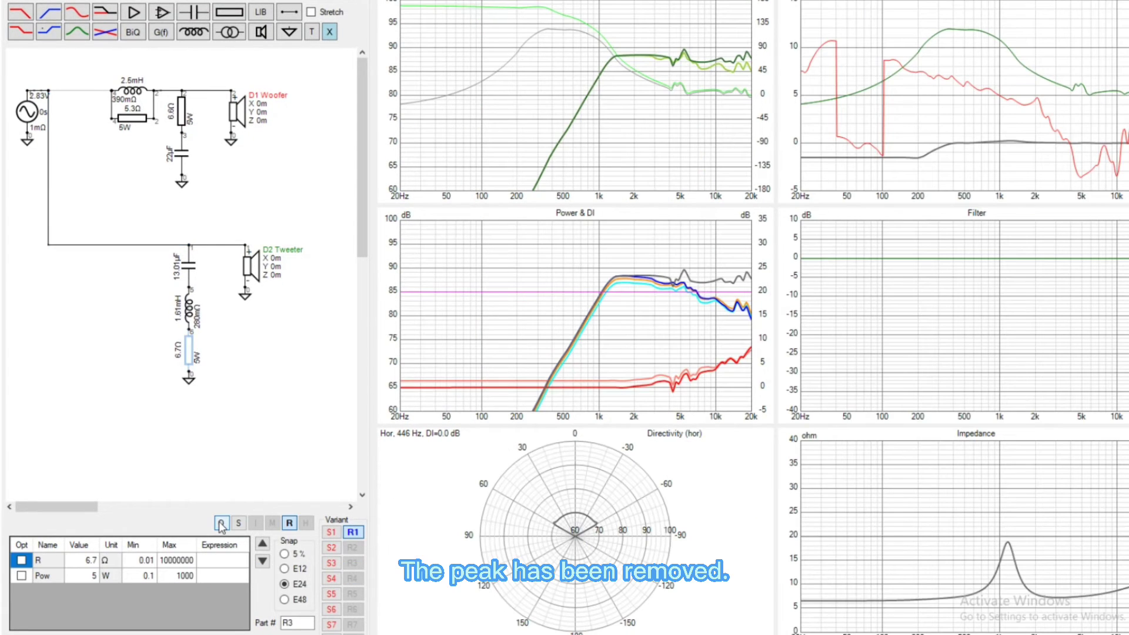
# Repeatedly open and restore the notch branch's 6.7 ohm resistor to compare the tweeter's impedance curve with and without the notch filter.
pyautogui.doubleClick(222, 523)
pyautogui.click(222, 523)
pyautogui.click(222, 523)
pyautogui.click(222, 523)
pyautogui.doubleClick(221, 523)
pyautogui.click(222, 523)
pyautogui.click(221, 522)
pyautogui.click(221, 523)
pyautogui.click(221, 523)
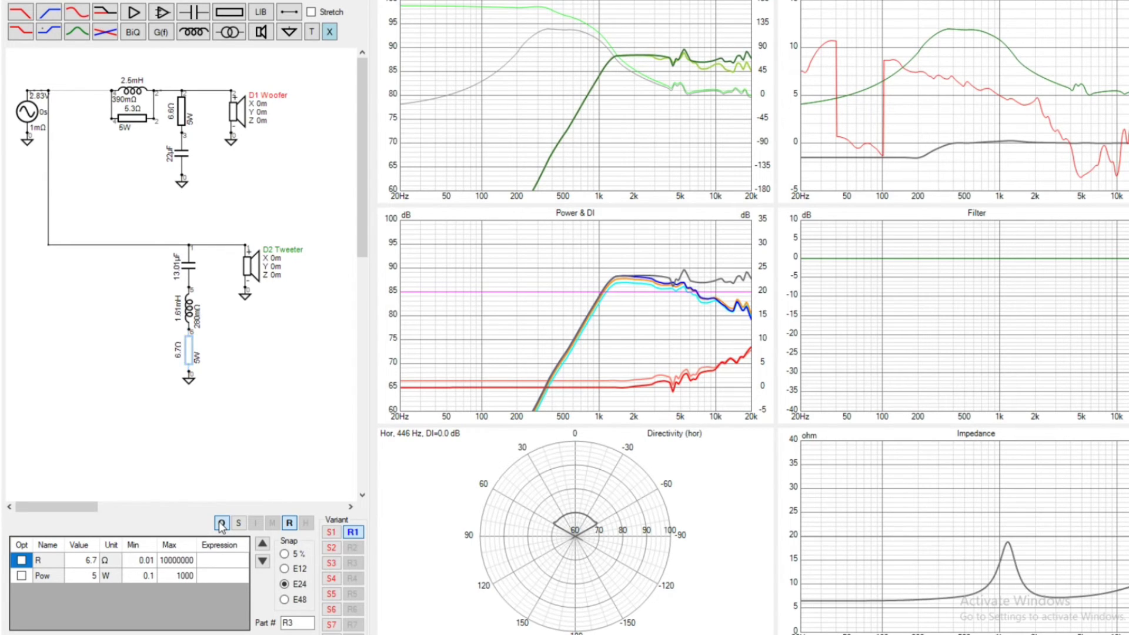
pyautogui.click(222, 523)
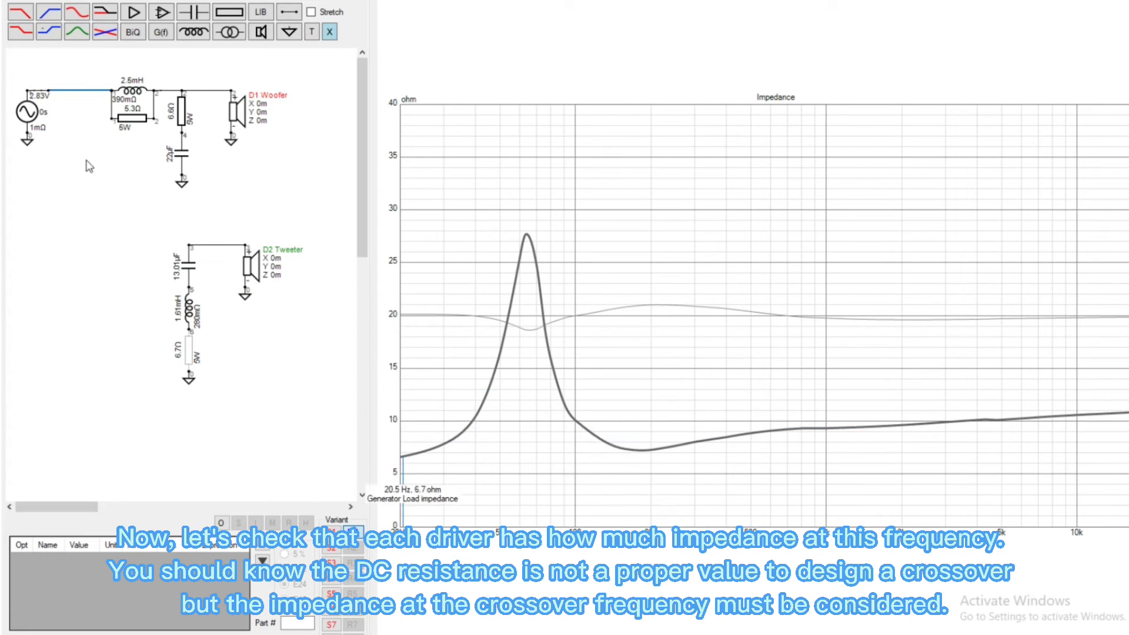
# Open the wire to the woofer network and connect the tweeter network to the source to check the tweeter's impedance.
pyautogui.click(221, 522)
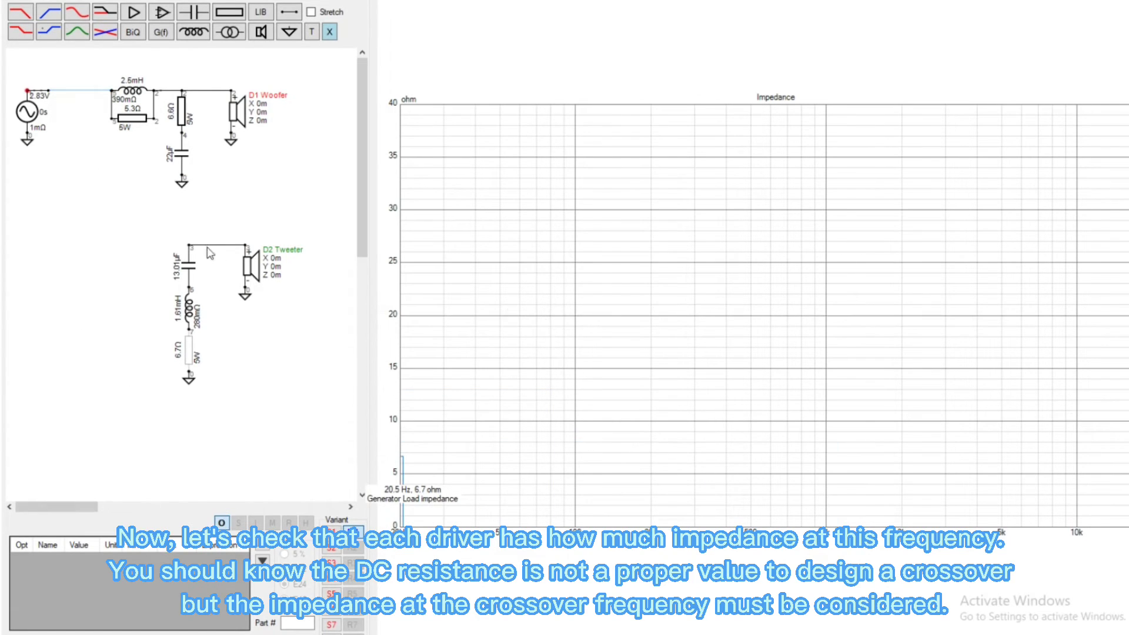
pyautogui.moveTo(189, 245); pyautogui.dragTo(41, 91)
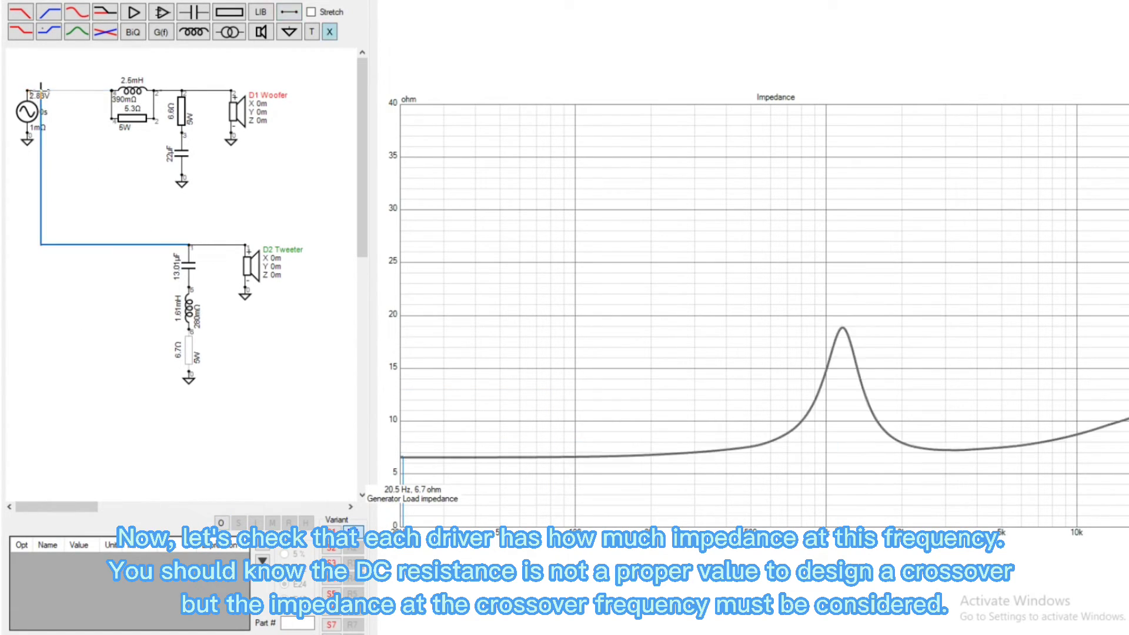
pyautogui.click(189, 353)
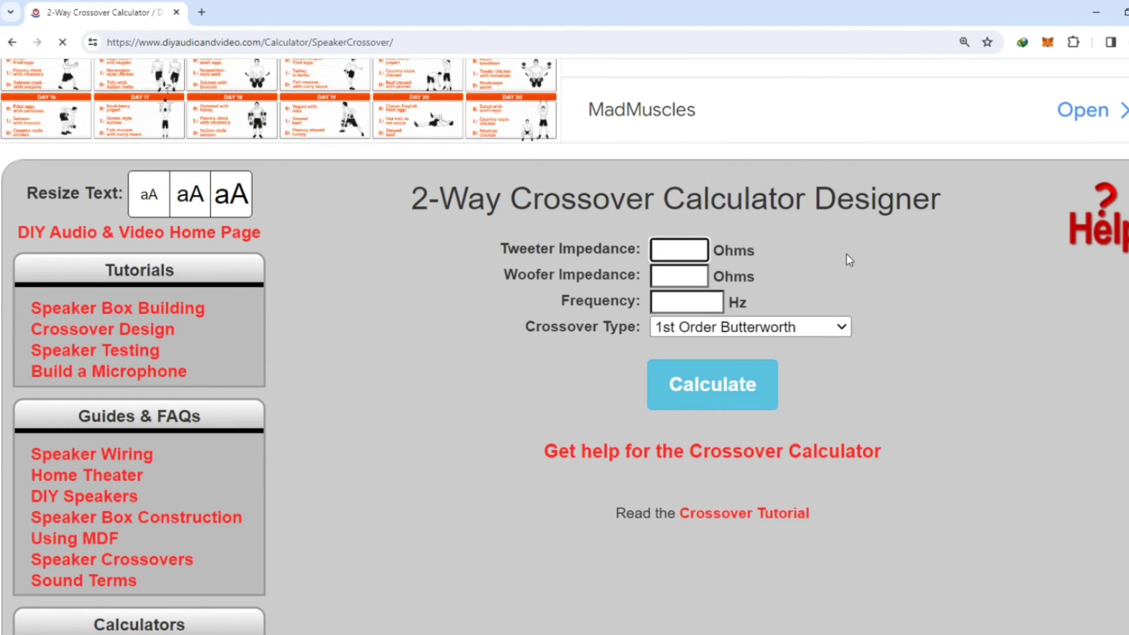
# In the web 2-way crossover calculator, calculate a 2nd Order Butterworth for a 5.6 ohm tweeter, 9.5 ohm woofer and 1400 Hz.
pyautogui.write('5.6')
pyautogui.click(681, 277)
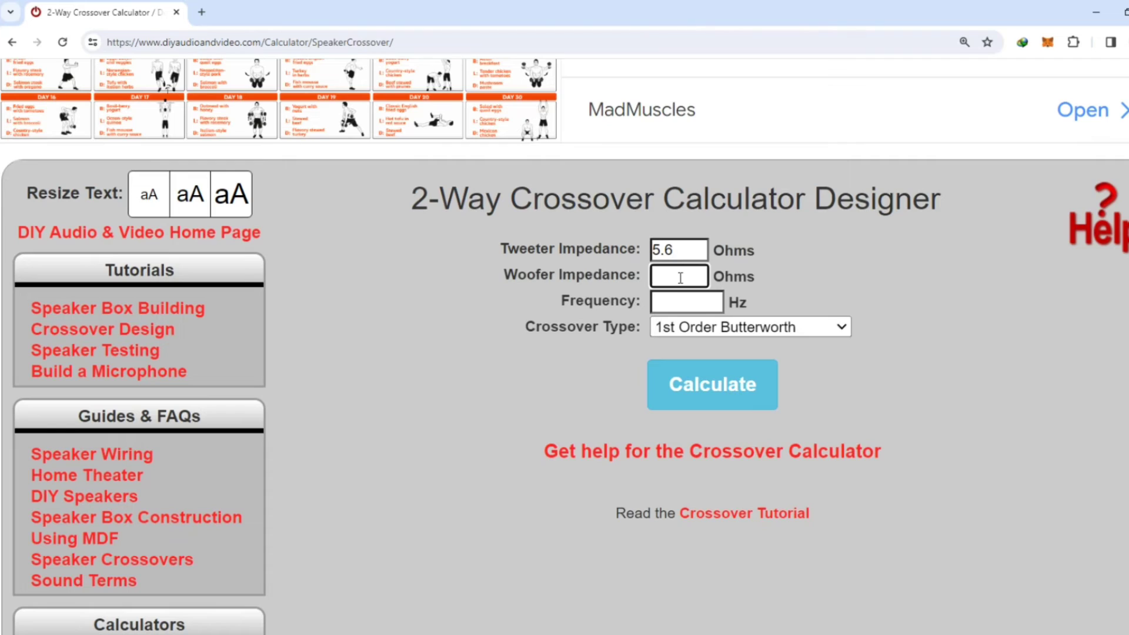
pyautogui.write('9.5')
pyautogui.click(693, 305)
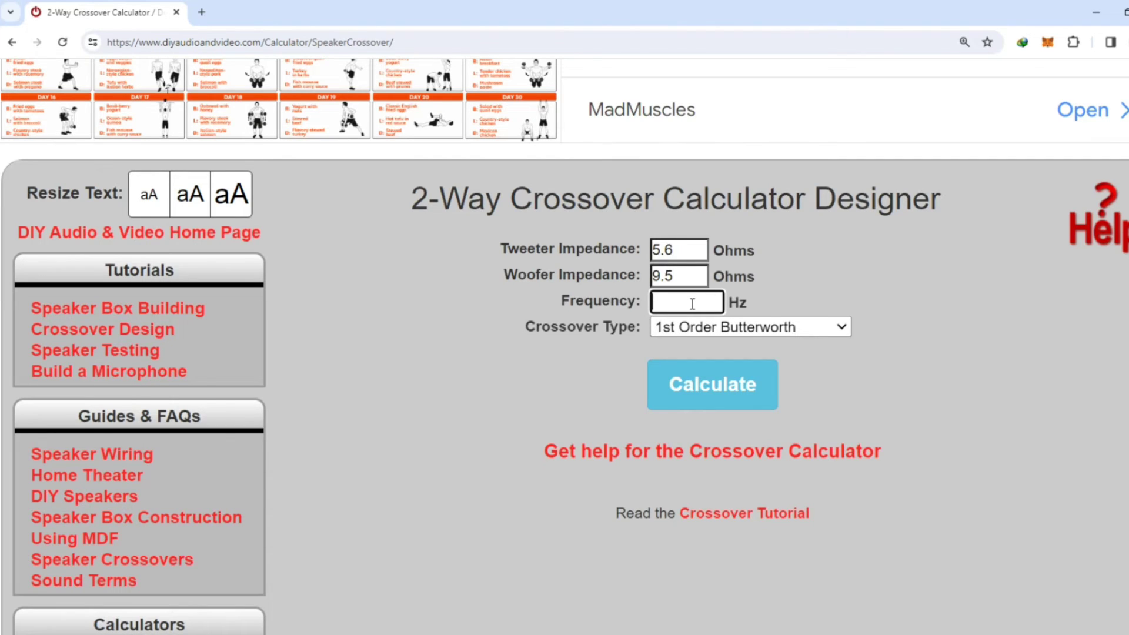
pyautogui.write('1400')
pyautogui.click(841, 327)
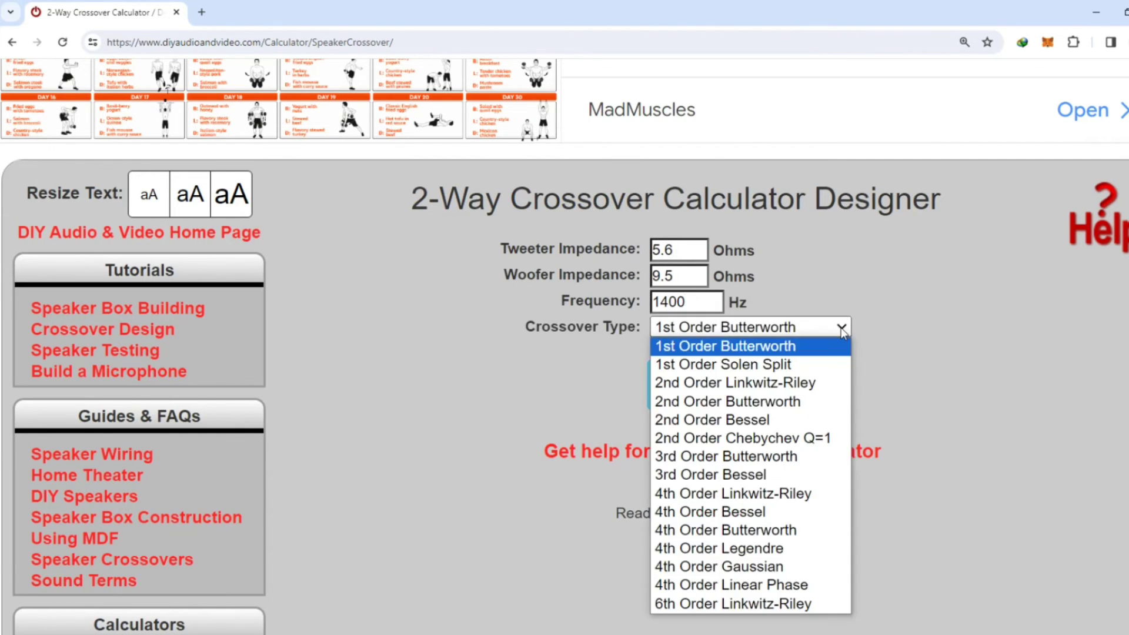
pyautogui.click(818, 411)
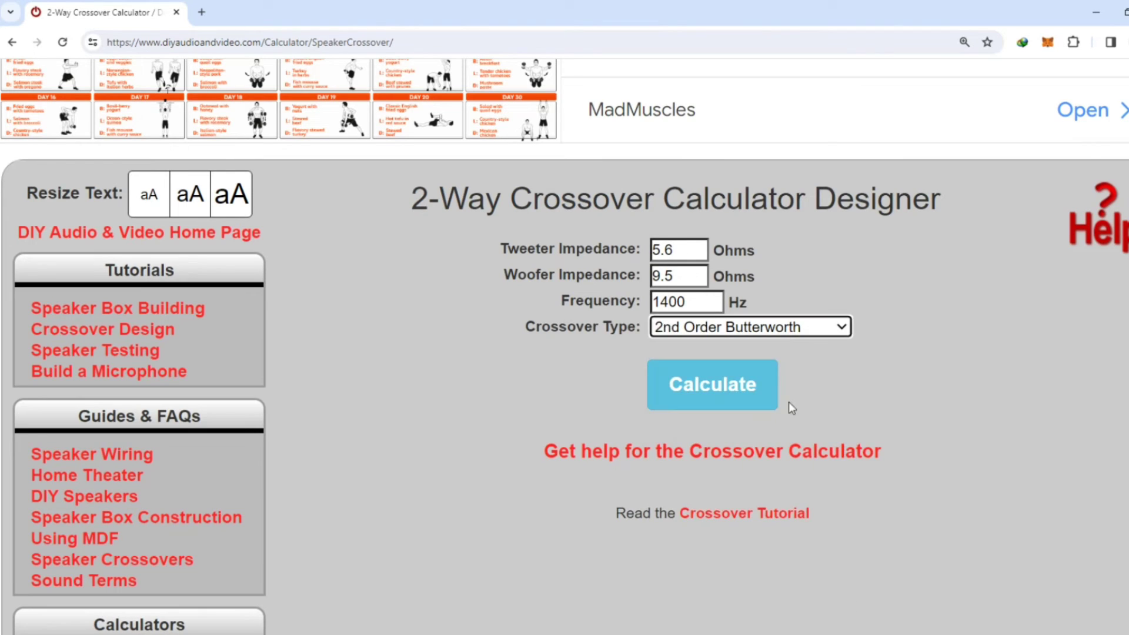
pyautogui.click(737, 396)
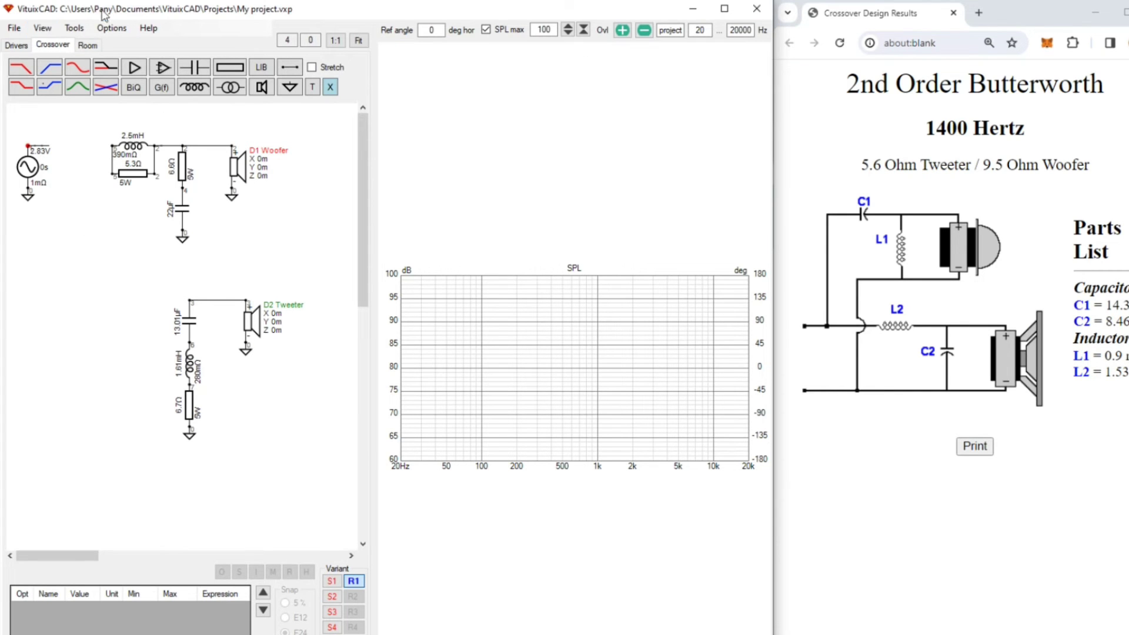
# In VituixCAD, place a series inductor after the source and a vertical shunt capacitor at its output for the woofer's low-pass filter.
pyautogui.click(194, 87)
pyautogui.click(69, 154)
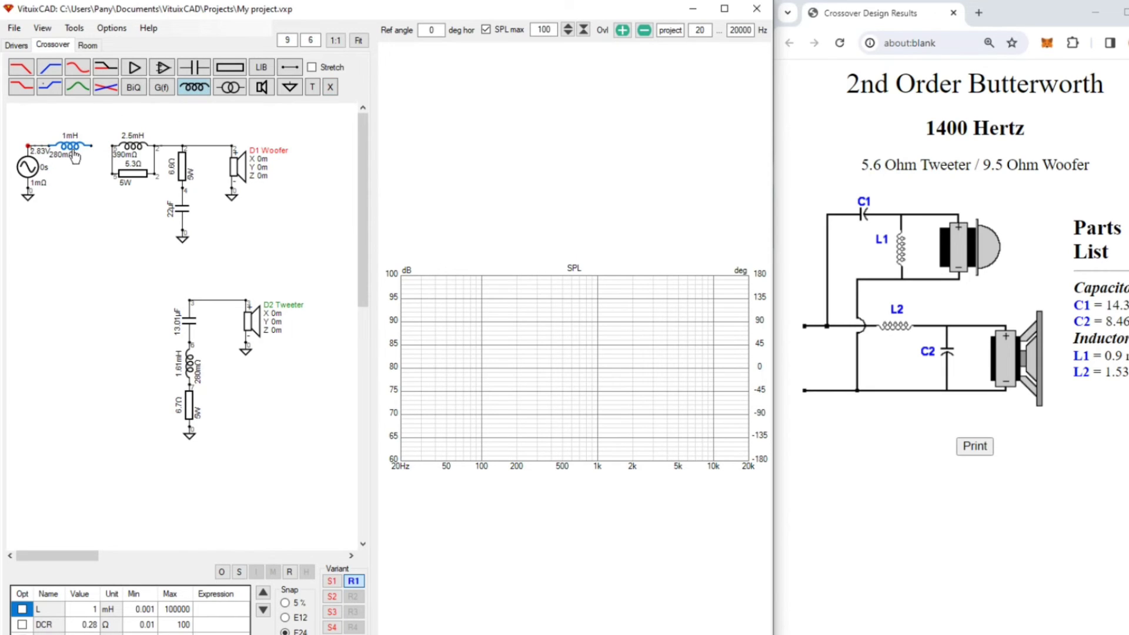
pyautogui.click(194, 67)
pyautogui.rightClick(91, 187)
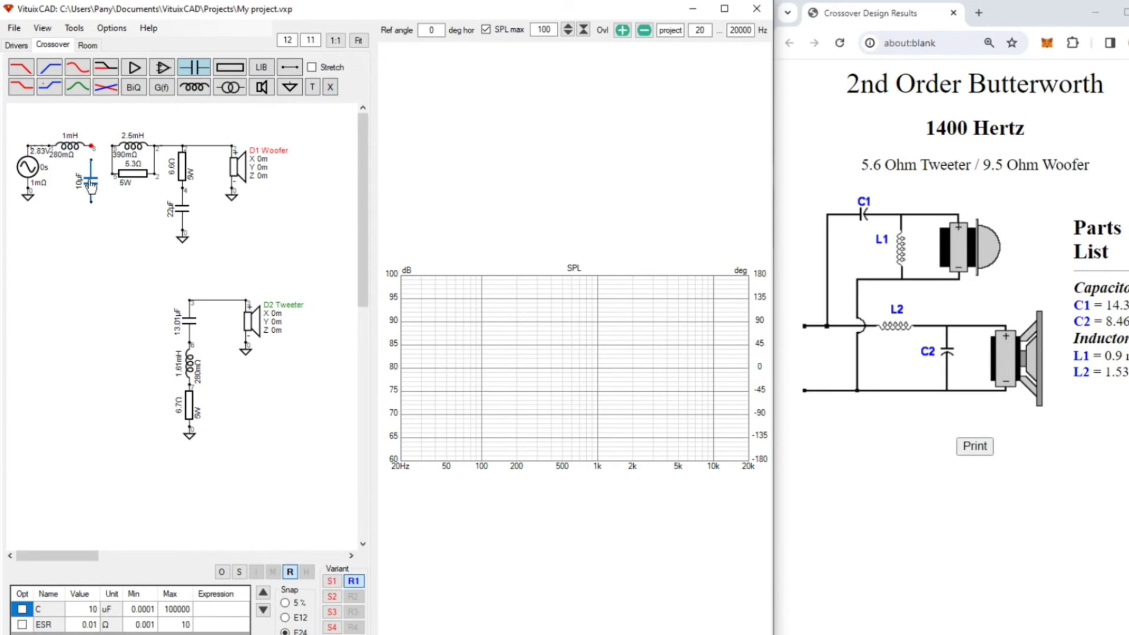
pyautogui.click(90, 169)
# Set the woofer low-pass inductor to 1.53 mH and its shunt capacitor to 8.46 µF.
pyautogui.click(71, 147)
pyautogui.click(92, 610)
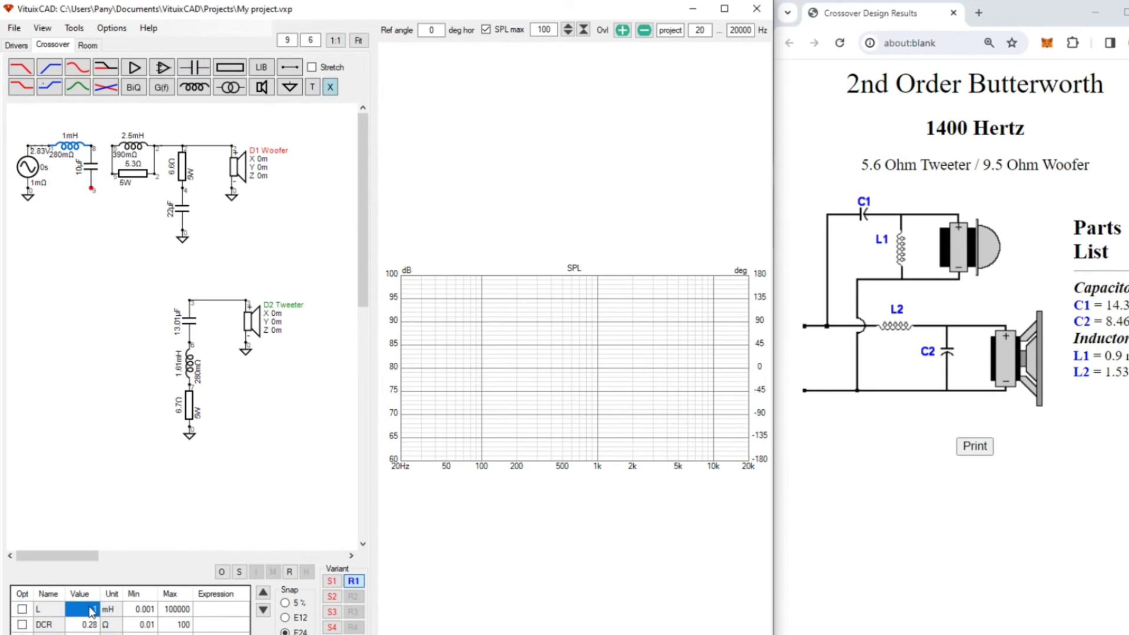
pyautogui.write('1.53')
pyautogui.click(91, 171)
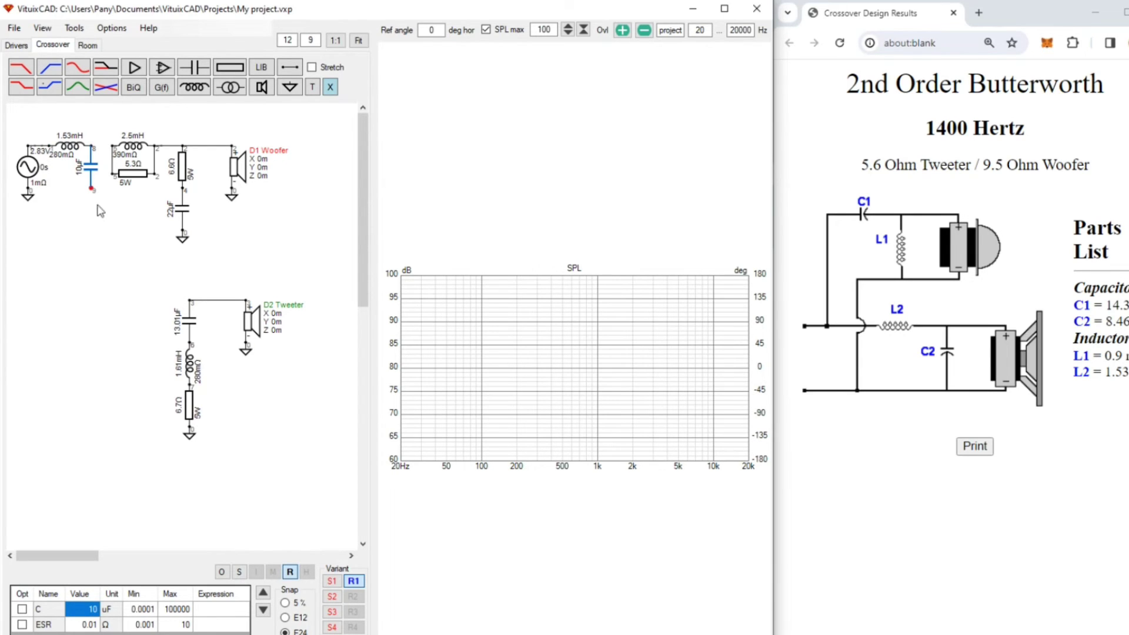
pyautogui.click(75, 610)
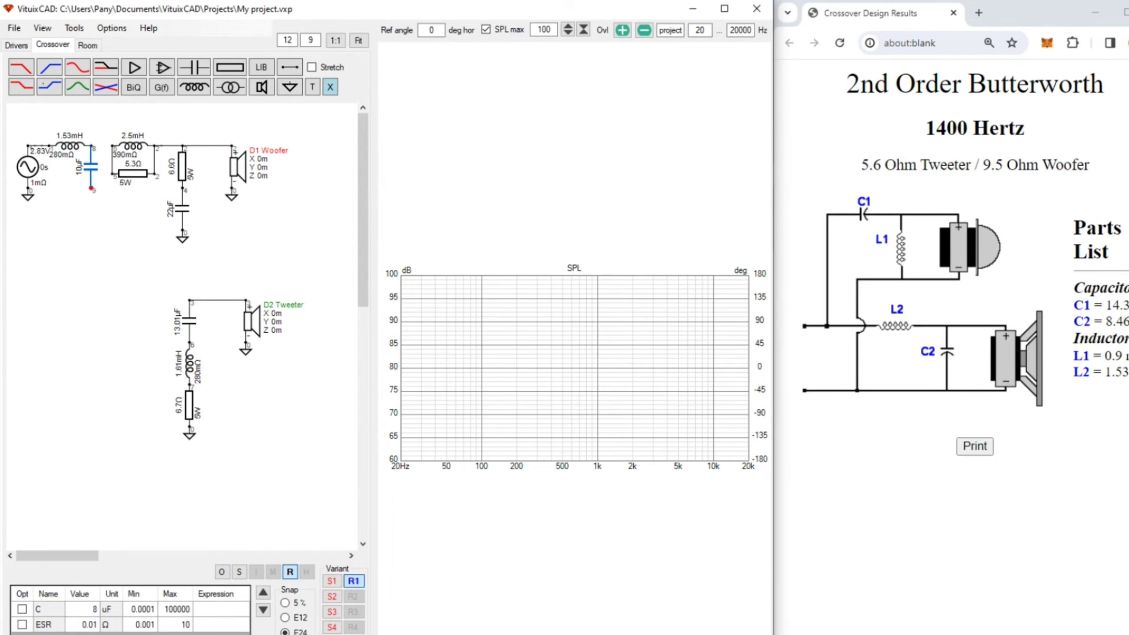
pyautogui.write('8.46')
# Ground the 8.46 µF capacitor and wire the low-pass filter's output to the woofer's baffle step network.
pyautogui.click(91, 193)
pyautogui.moveTo(95, 148); pyautogui.dragTo(110, 146)
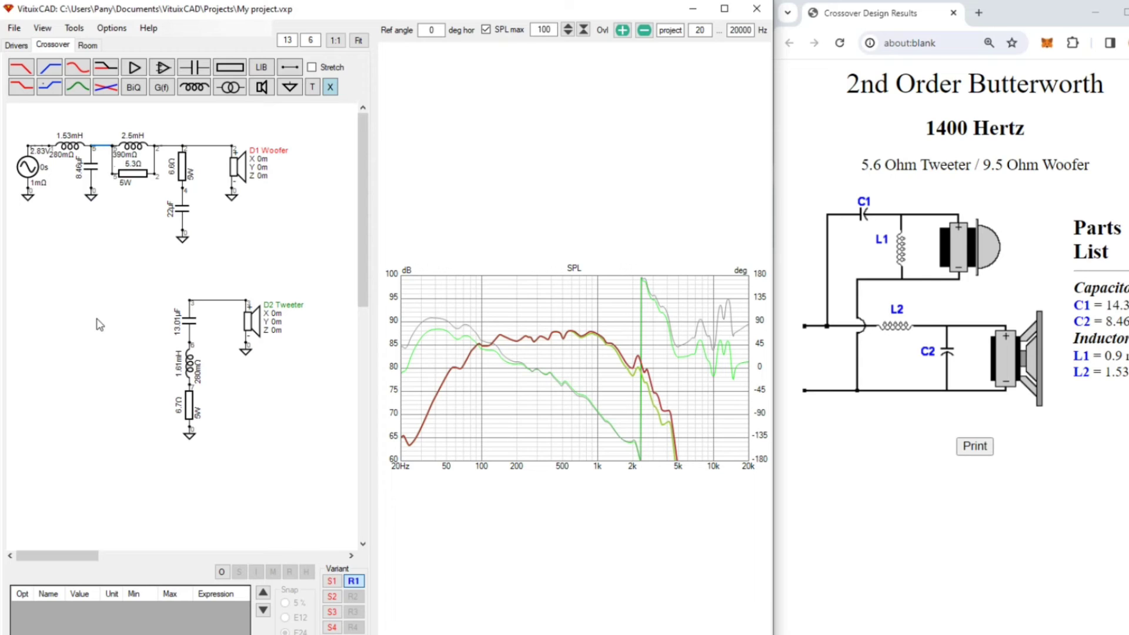
# Place a series capacitor and a vertical shunt inductor at its output for the tweeter's high-pass filter.
pyautogui.click(194, 68)
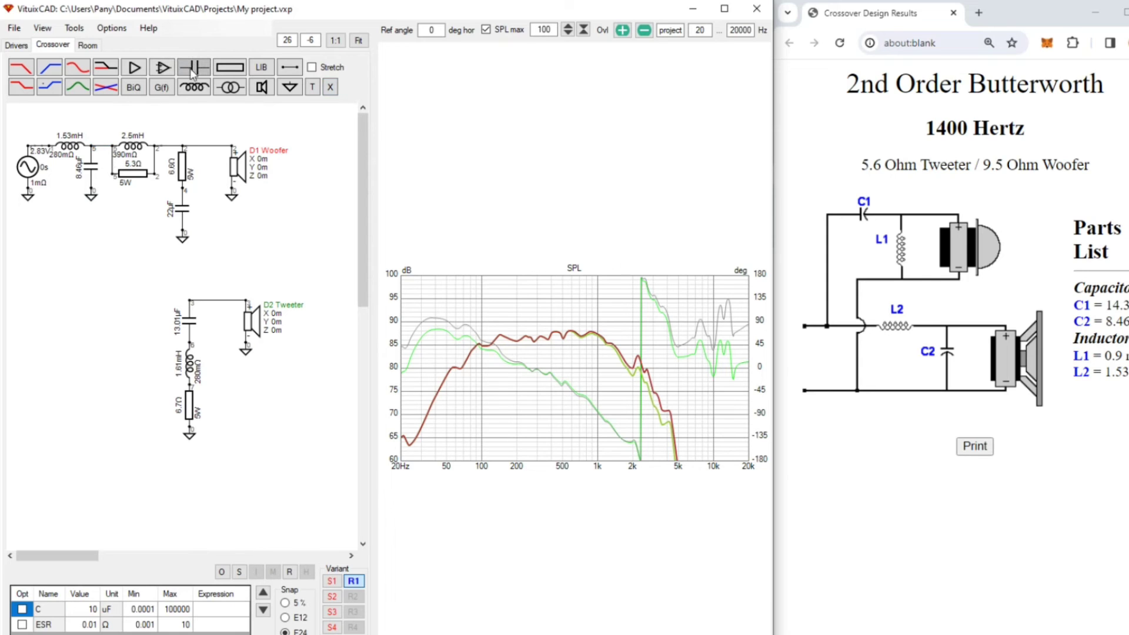
pyautogui.click(194, 88)
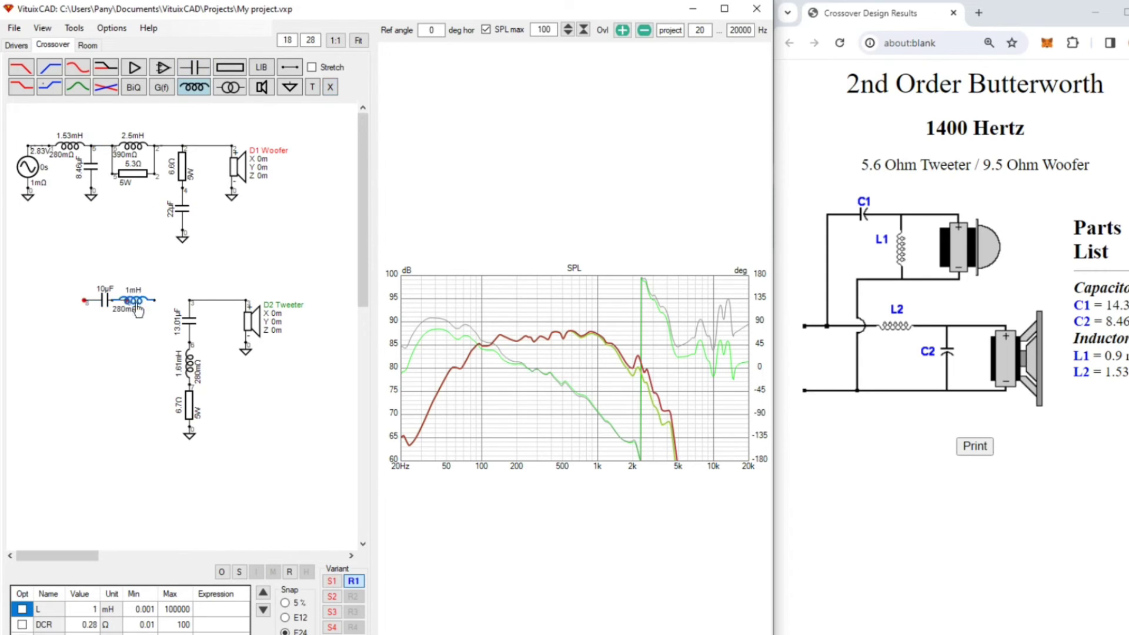
pyautogui.rightClick(133, 334)
pyautogui.click(128, 328)
# Ground the high-pass filter's shunt inductor and wire the filter's output to the tweeter's impedance compensation network.
pyautogui.click(289, 87)
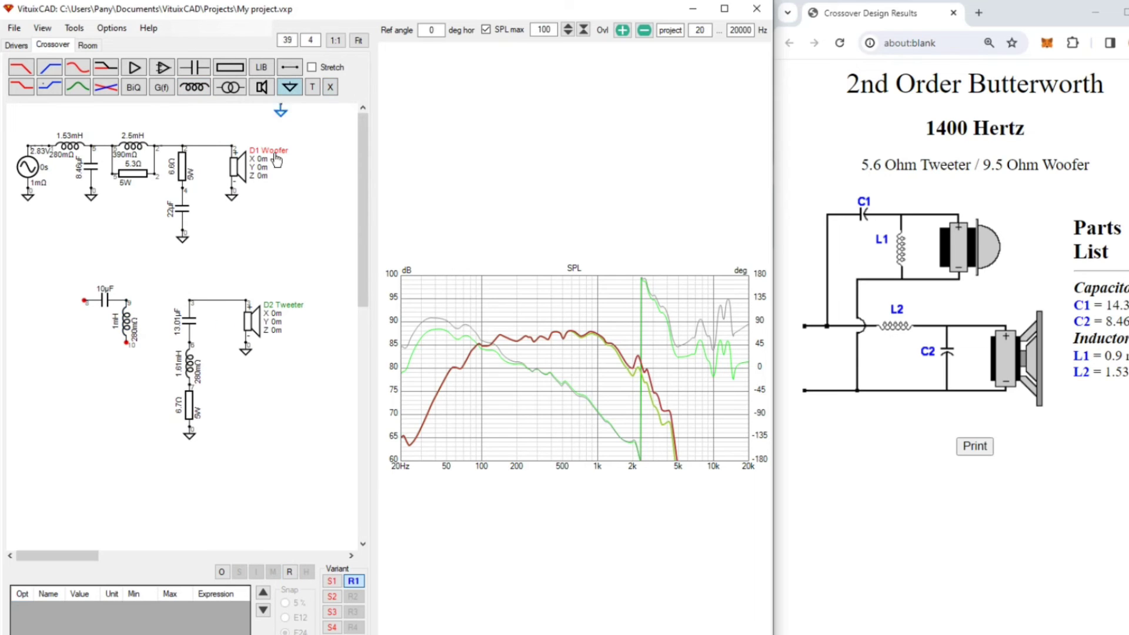
pyautogui.click(127, 353)
pyautogui.moveTo(125, 300); pyautogui.dragTo(190, 300)
# Set the tweeter high-pass capacitor to 14.35 µF and its shunt inductor to 0.9 mH.
pyautogui.click(108, 300)
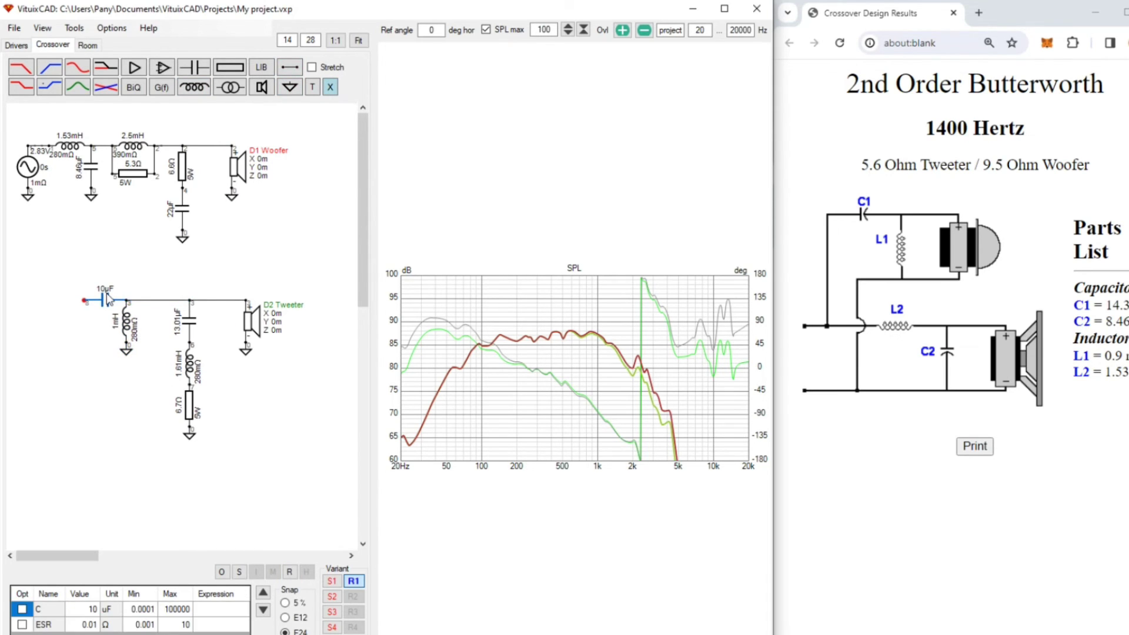
pyautogui.click(71, 612)
pyautogui.write('14.35')
pyautogui.click(125, 327)
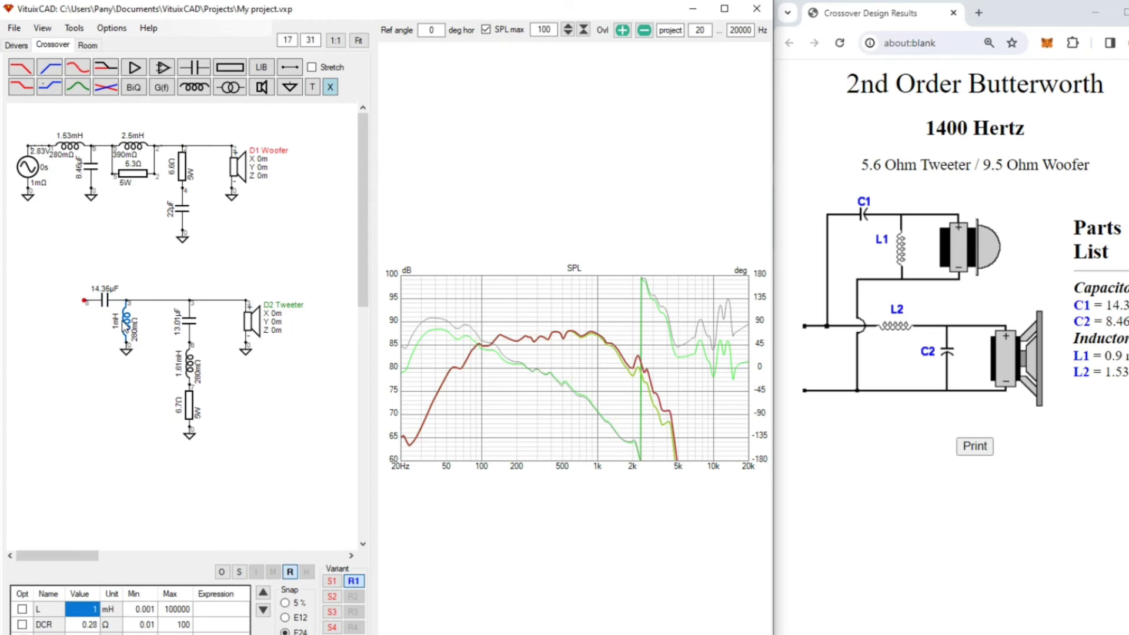
pyautogui.doubleClick(89, 609)
pyautogui.write('0.9')
pyautogui.press('Return')
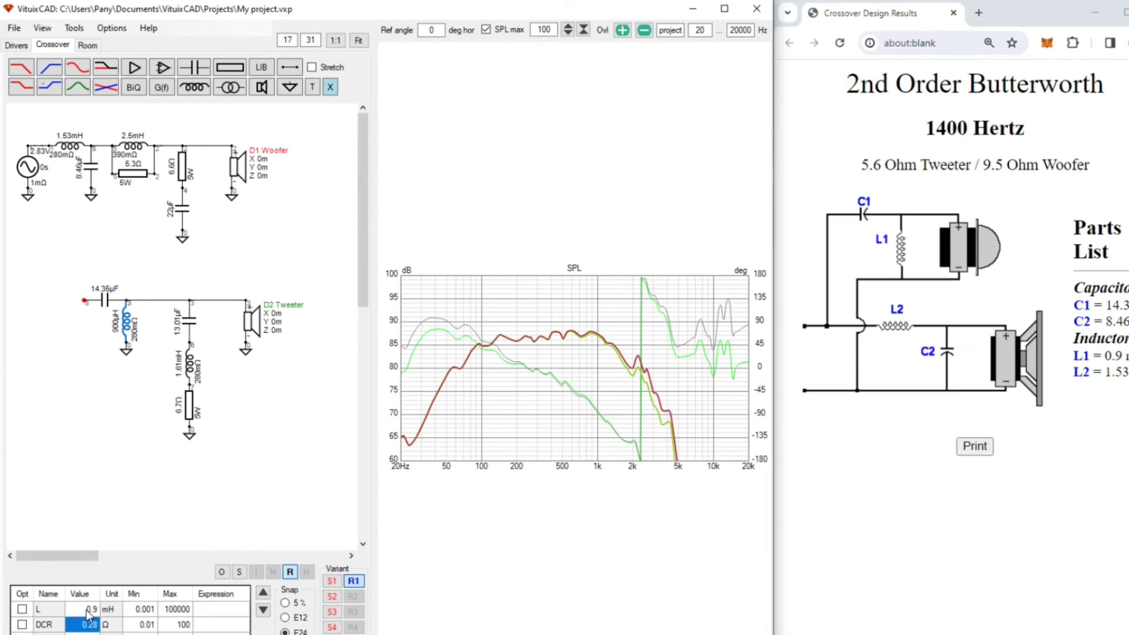
# Wire the tweeter high-pass filter's input to the source output, ahead of the woofer's 1.53 mH inductor.
pyautogui.moveTo(84, 301); pyautogui.dragTo(53, 298)
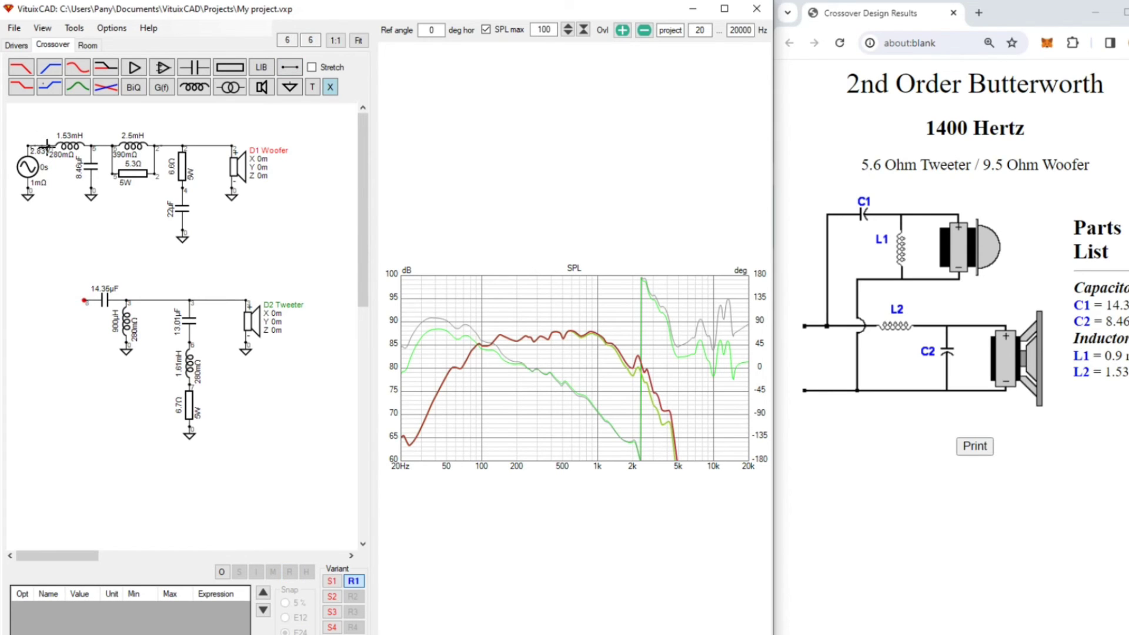
pyautogui.moveTo(48, 147); pyautogui.dragTo(85, 301)
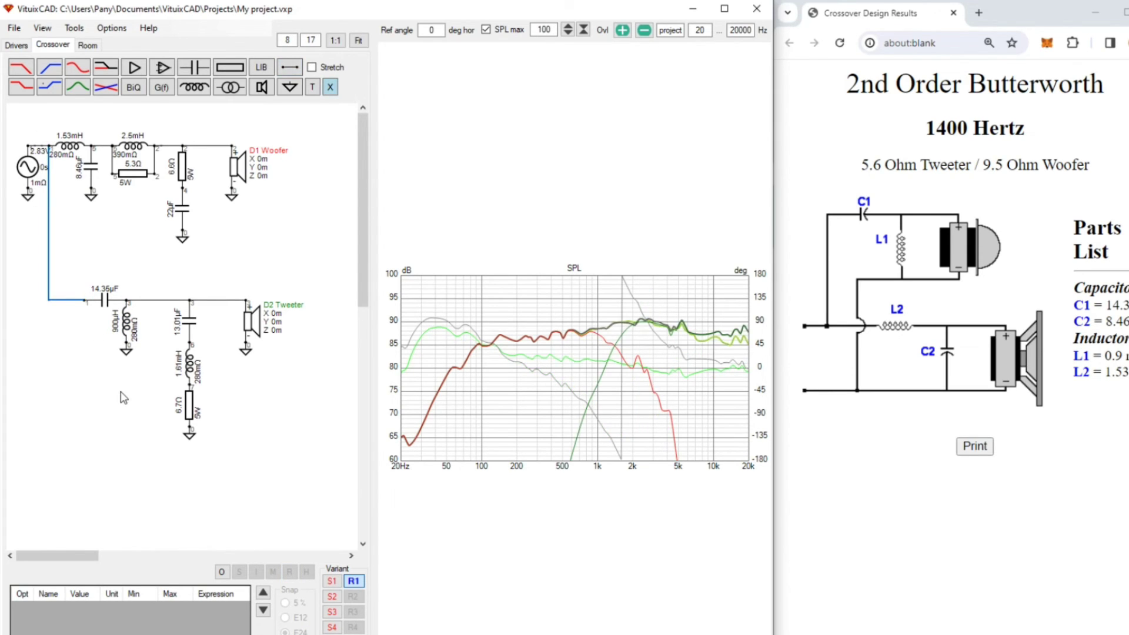
pyautogui.hotkey('ctrl', '2')
pyautogui.moveTo(670, 364)
pyautogui.mouseDown()
pyautogui.moveTo(574, 304)
pyautogui.moveTo(676, 367)
pyautogui.mouseUp()
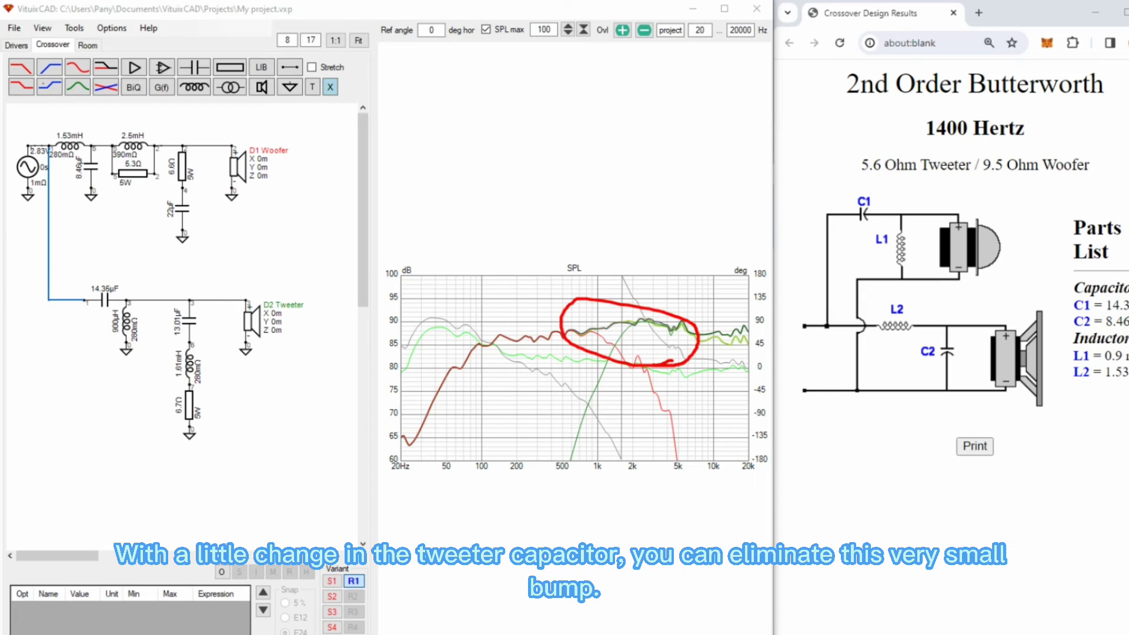
# Try 12, 10, 8 and 7 µF for the tweeter's series capacitor to flatten the bump in the SPL response.
pyautogui.click(104, 300)
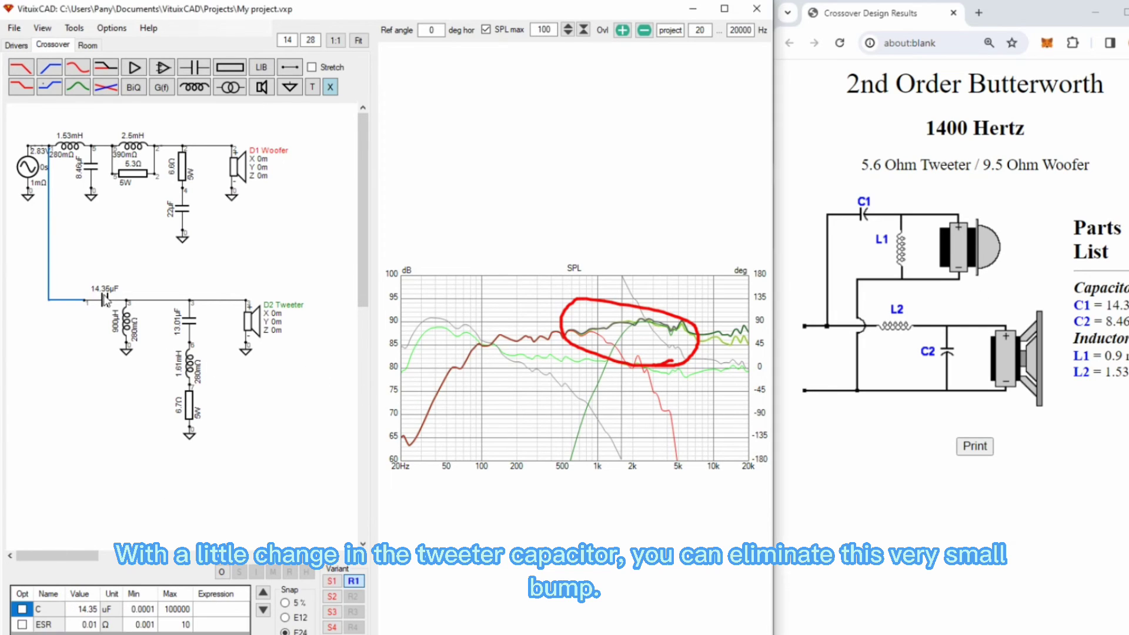
pyautogui.click(83, 610)
pyautogui.write('12')
pyautogui.press('Return')
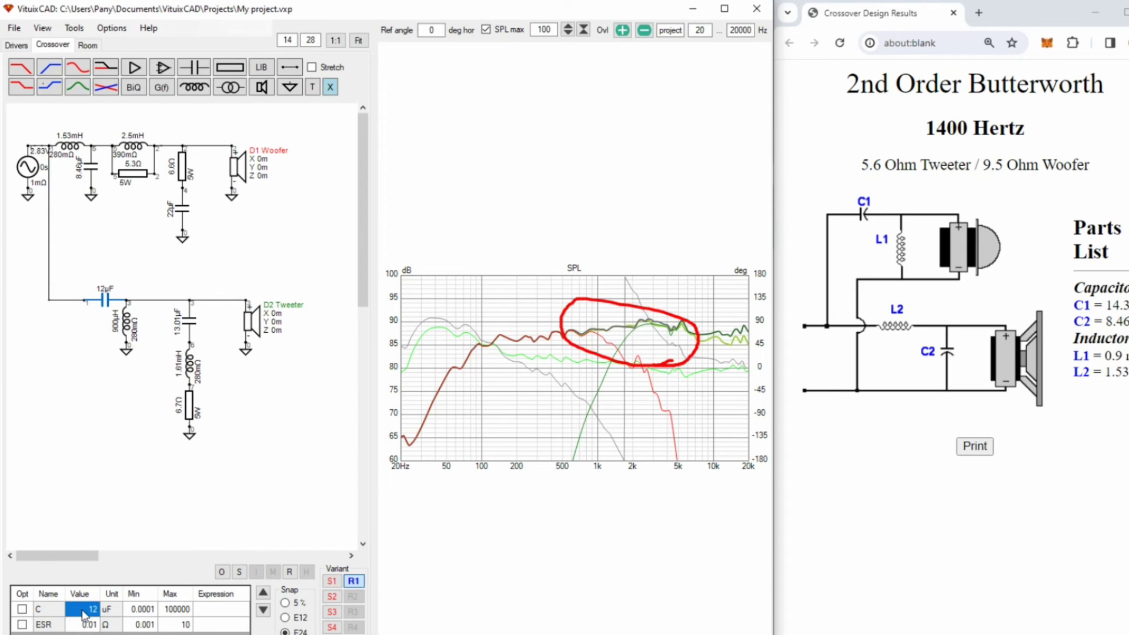
pyautogui.write('10')
pyautogui.press('Return')
pyautogui.click(83, 610)
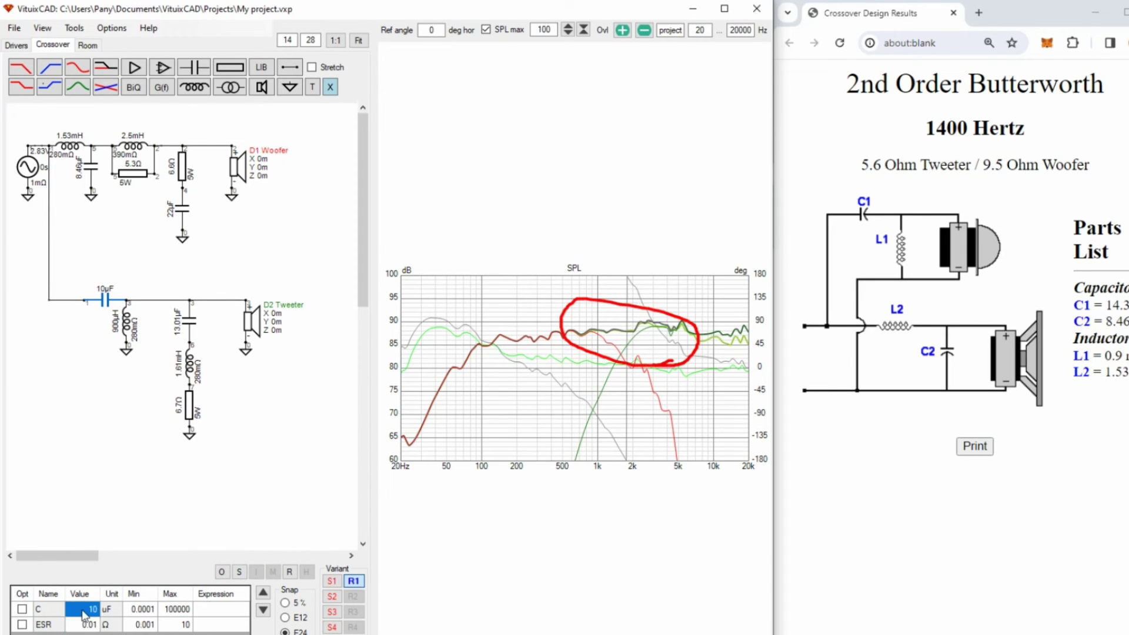
pyautogui.write('8')
pyautogui.press('Return')
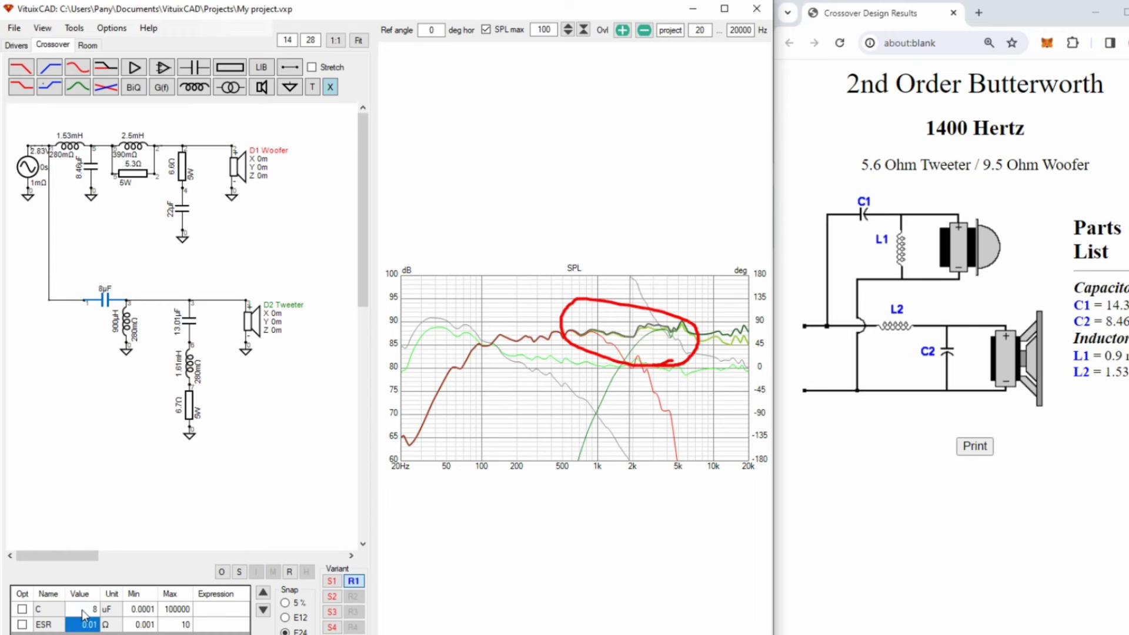
pyautogui.click(83, 612)
pyautogui.write('7')
pyautogui.press('Return')
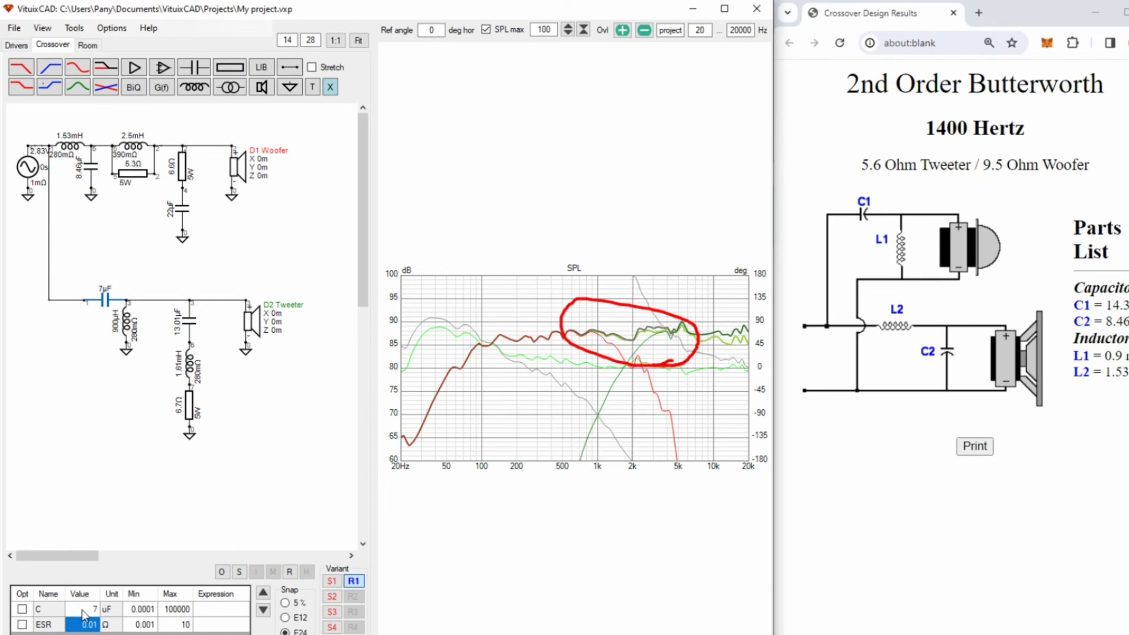
# Set the tweeter's series capacitor to 6 µF.
pyautogui.click(85, 611)
pyautogui.press('Return')
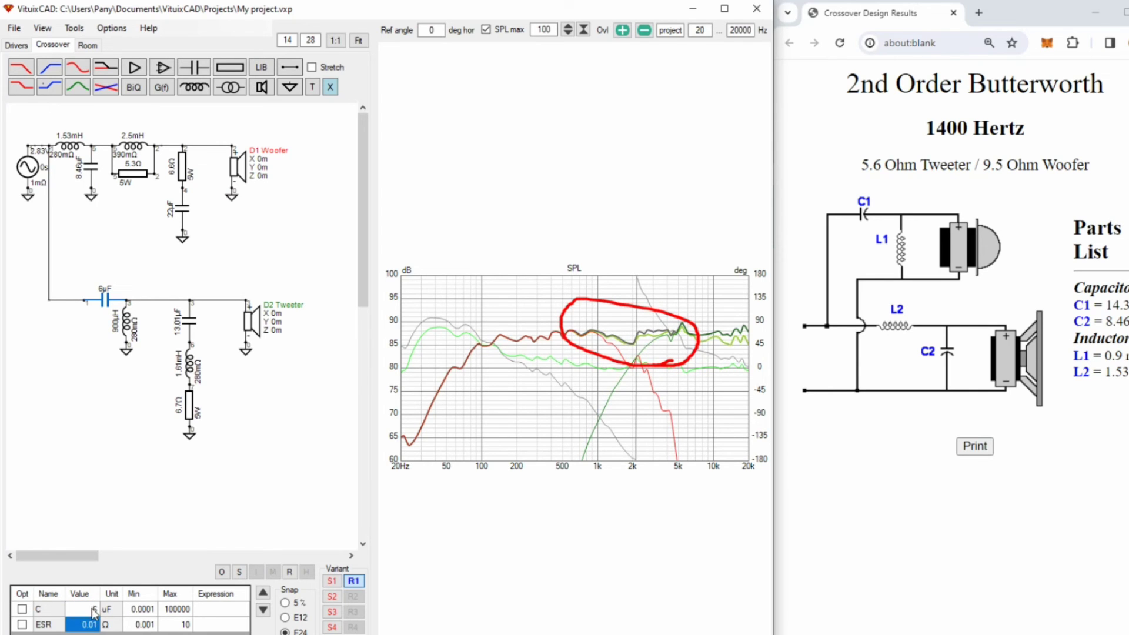
pyautogui.click(94, 610)
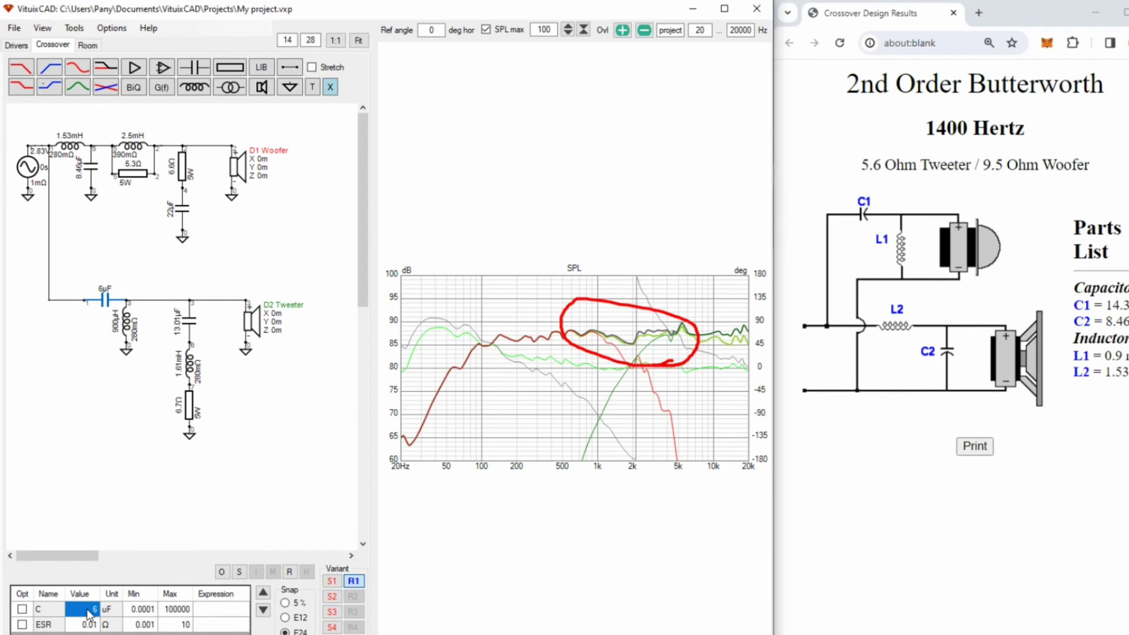
# Maximize the window, invert the tweeter's polarity to compare the SPL response, and restore the original polarity.
pyautogui.click(725, 8)
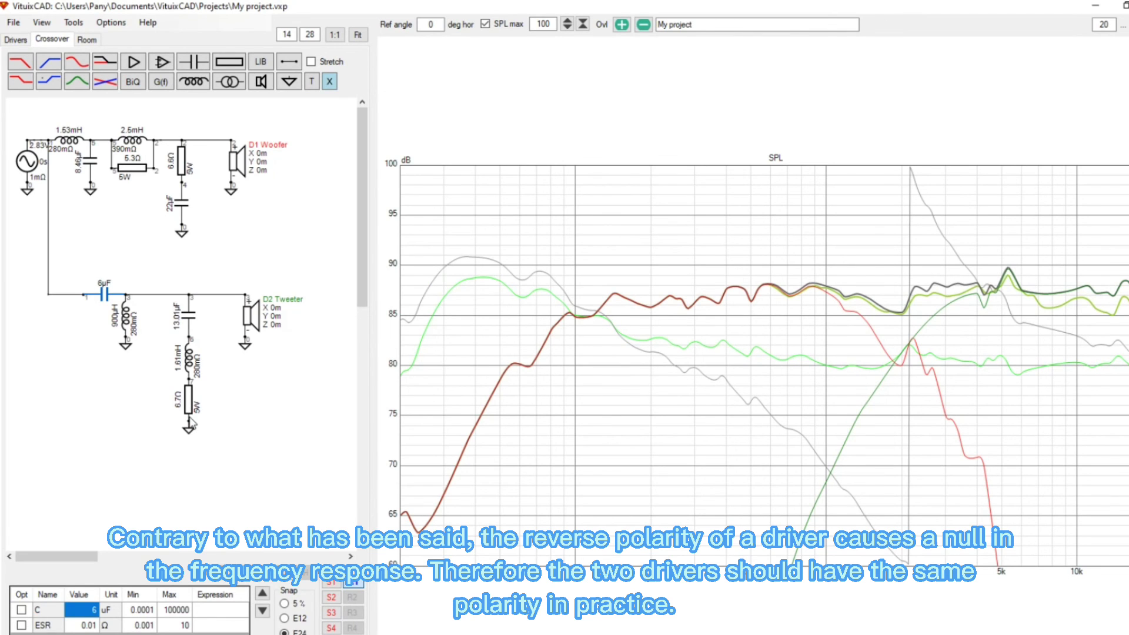
pyautogui.click(253, 319)
pyautogui.click(266, 634)
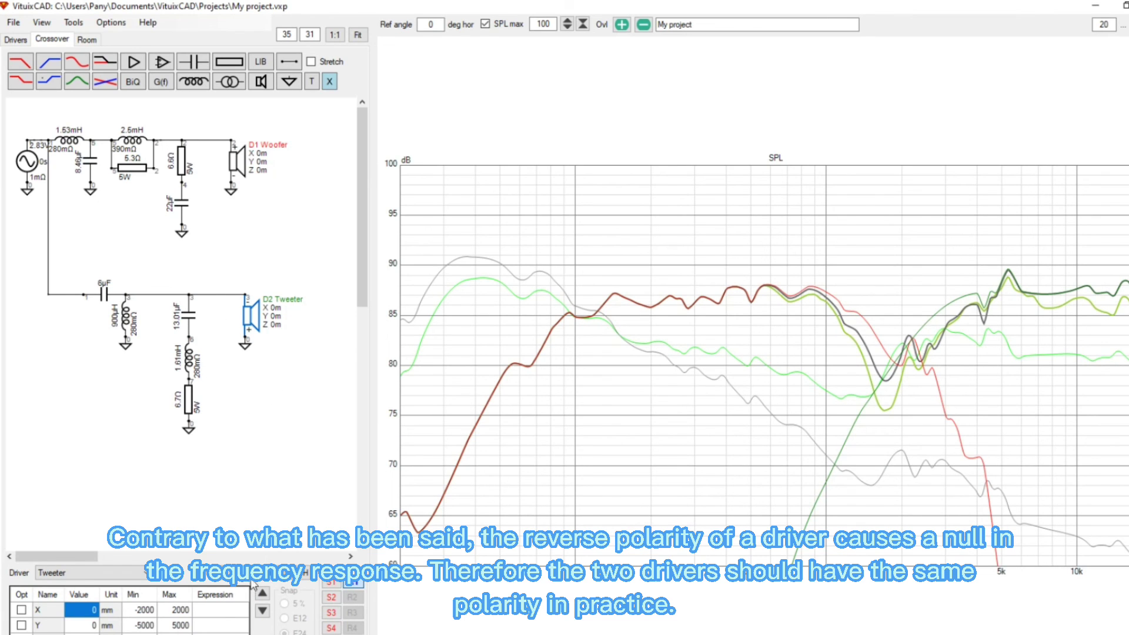
pyautogui.click(264, 634)
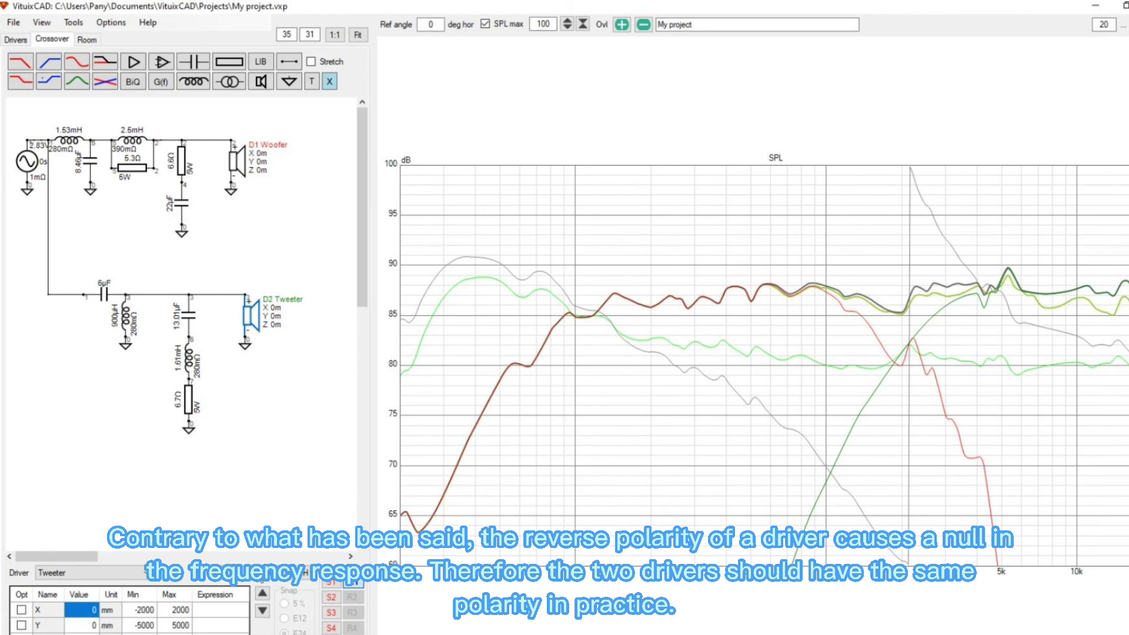